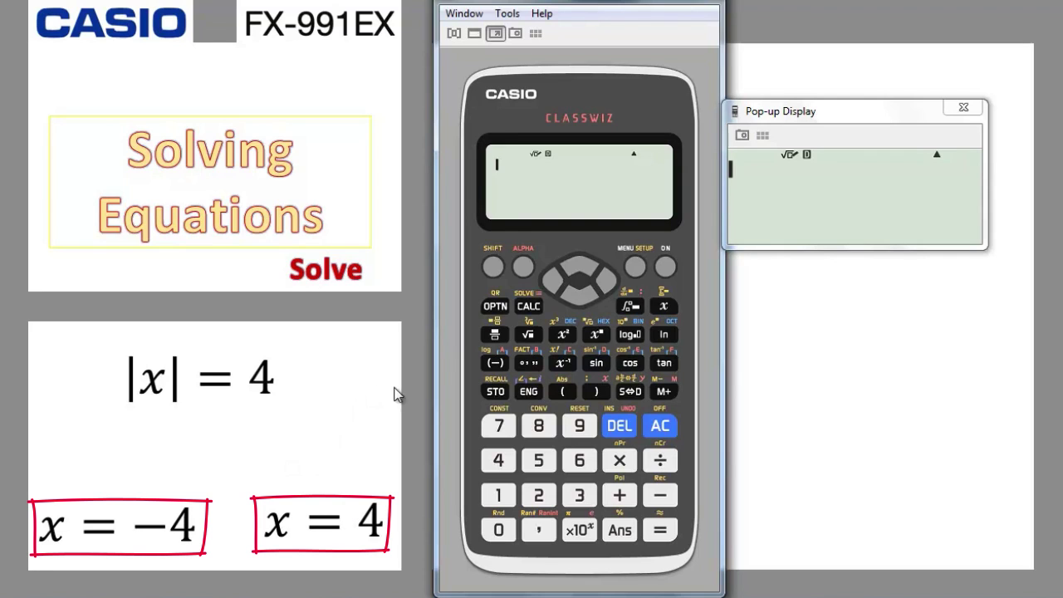
- Key in |x|=4 using the Abs template and launch SOLVE, which offers x = 6 as the starting value
{"action": "left_click", "coordinate": [492, 266]}
{"action": "left_click", "coordinate": [563, 390]}
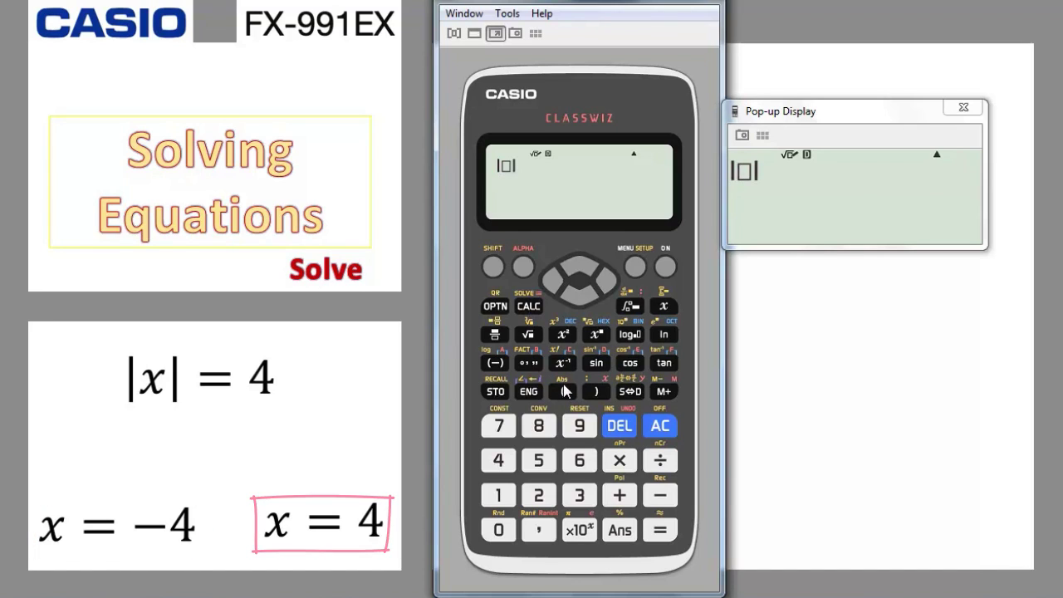
{"action": "left_click", "coordinate": [664, 306]}
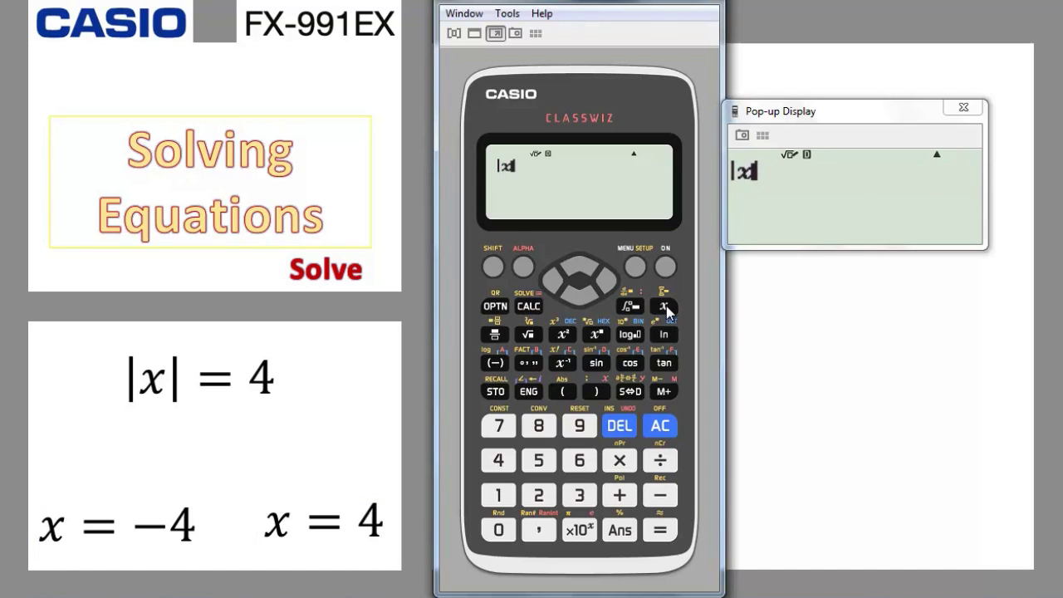
{"action": "left_click", "coordinate": [605, 283]}
{"action": "left_click", "coordinate": [522, 268]}
{"action": "left_click", "coordinate": [529, 305]}
{"action": "left_click", "coordinate": [500, 462]}
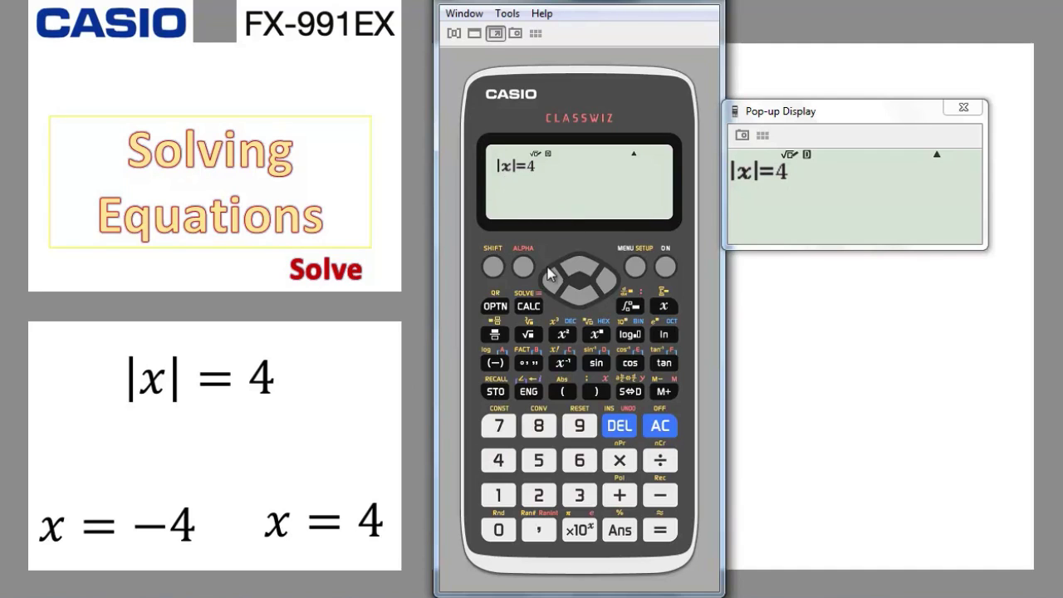
{"action": "left_click", "coordinate": [491, 267]}
{"action": "left_click", "coordinate": [525, 309]}
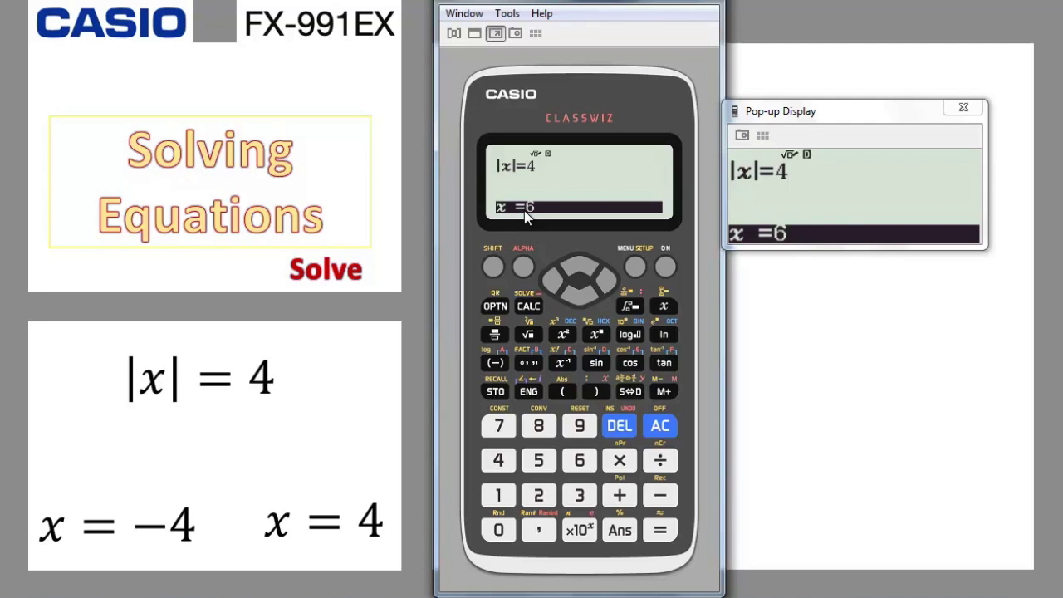
- Solve |x|=4 from an initial guess of 0, getting x = 4
{"action": "left_click", "coordinate": [499, 526]}
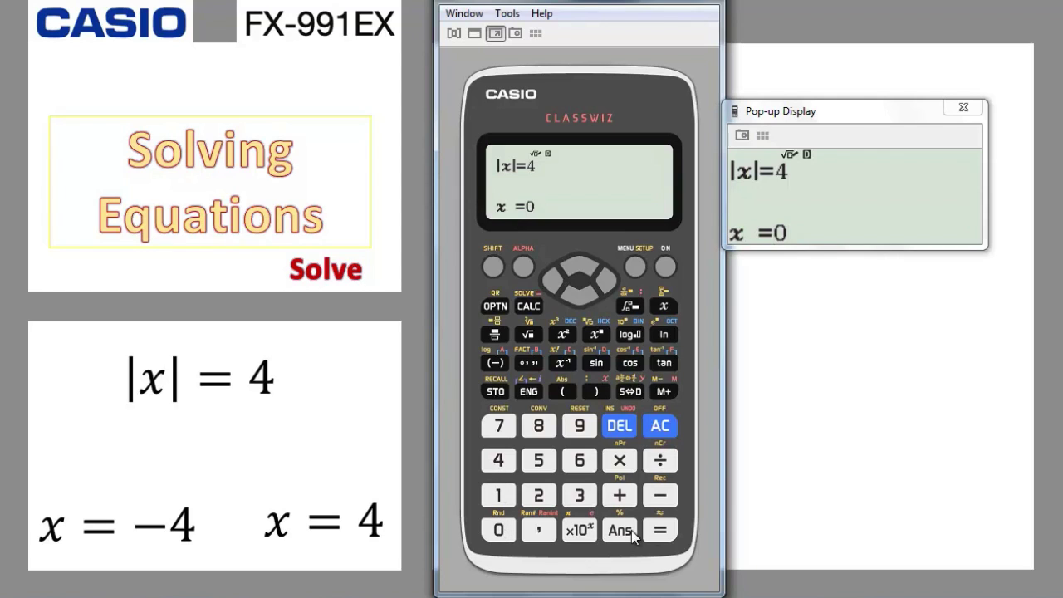
{"action": "left_click", "coordinate": [660, 531]}
{"action": "left_click", "coordinate": [660, 532]}
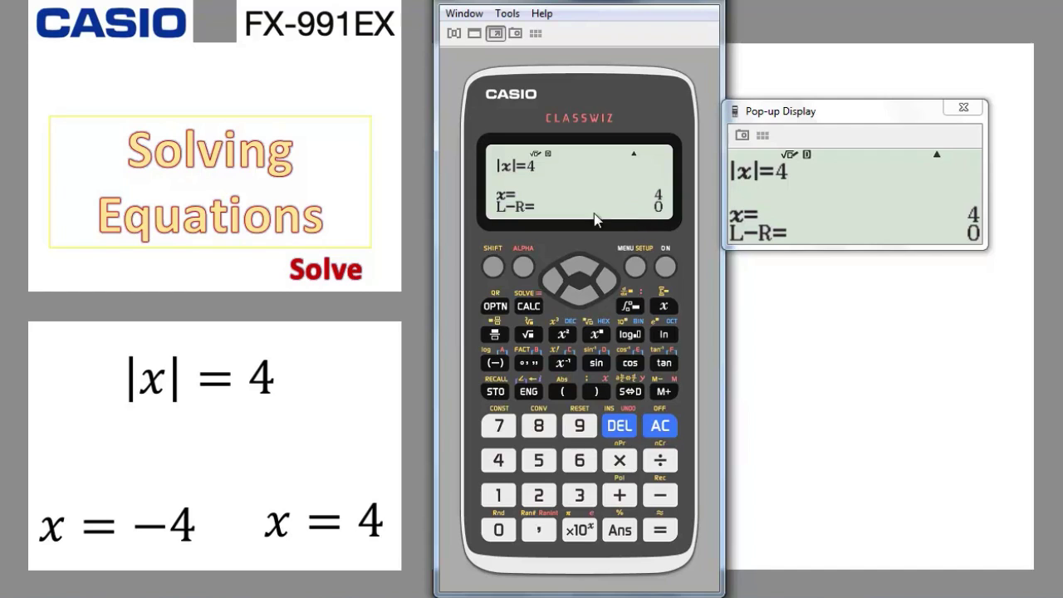
- Re-solve |x|=4 from an initial guess of −2, getting x = −4
{"action": "left_click", "coordinate": [548, 289]}
{"action": "left_click", "coordinate": [494, 266]}
{"action": "left_click", "coordinate": [529, 306]}
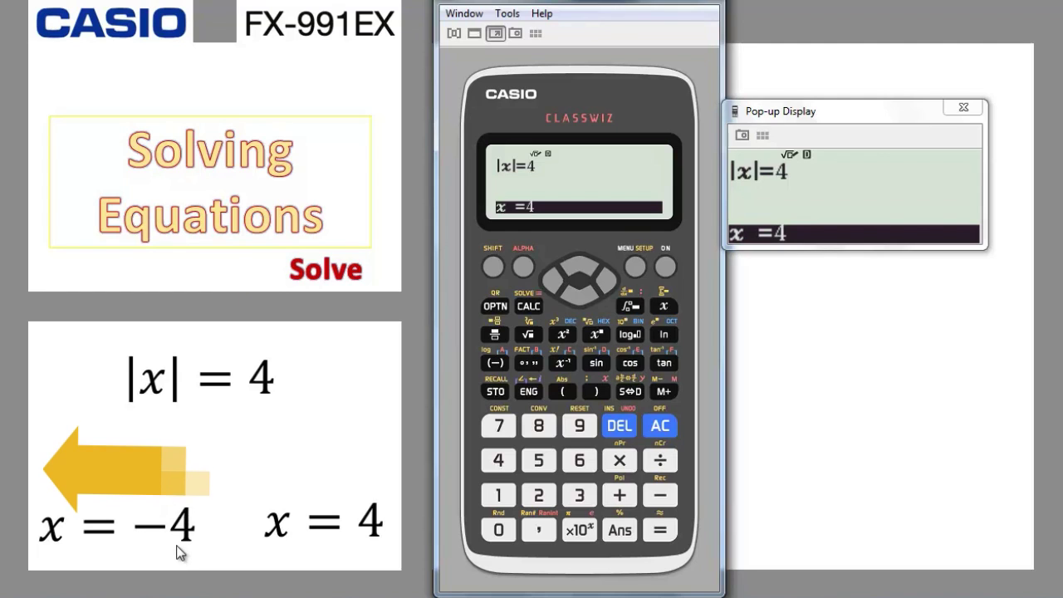
{"action": "left_click", "coordinate": [659, 497]}
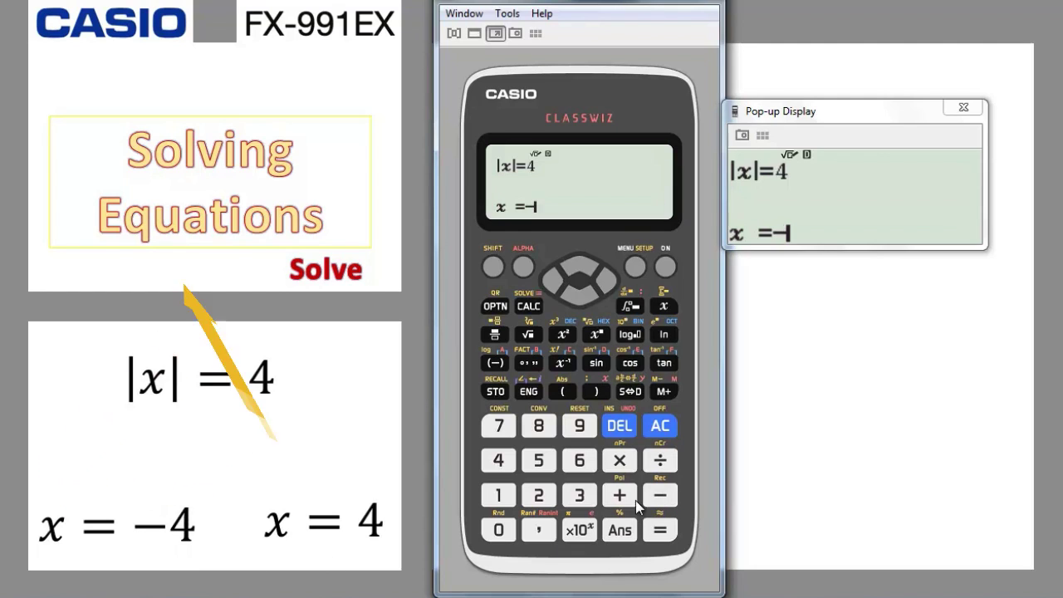
{"action": "left_click", "coordinate": [538, 497]}
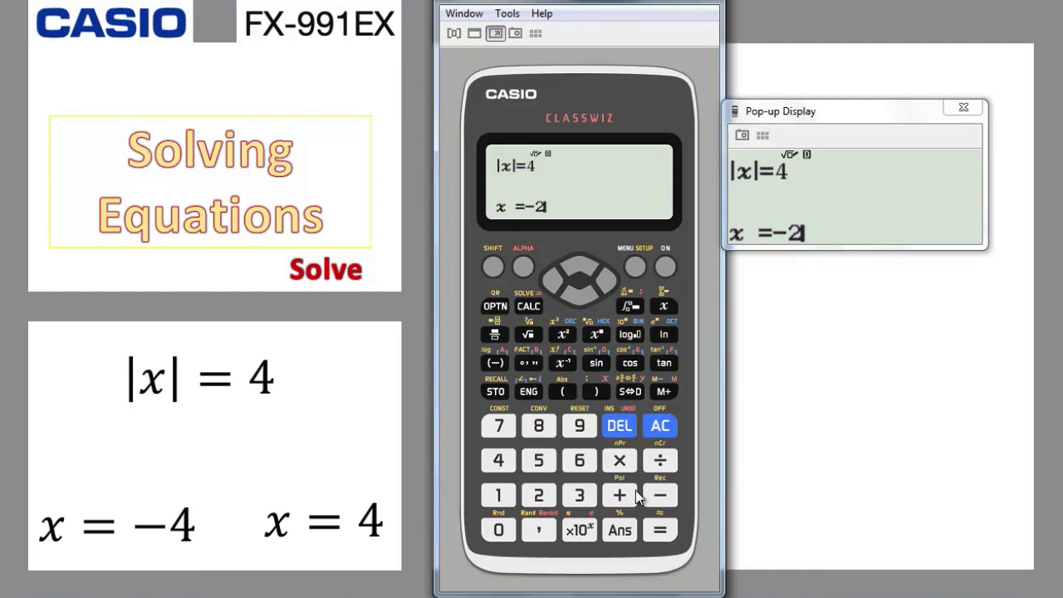
{"action": "left_click", "coordinate": [659, 532]}
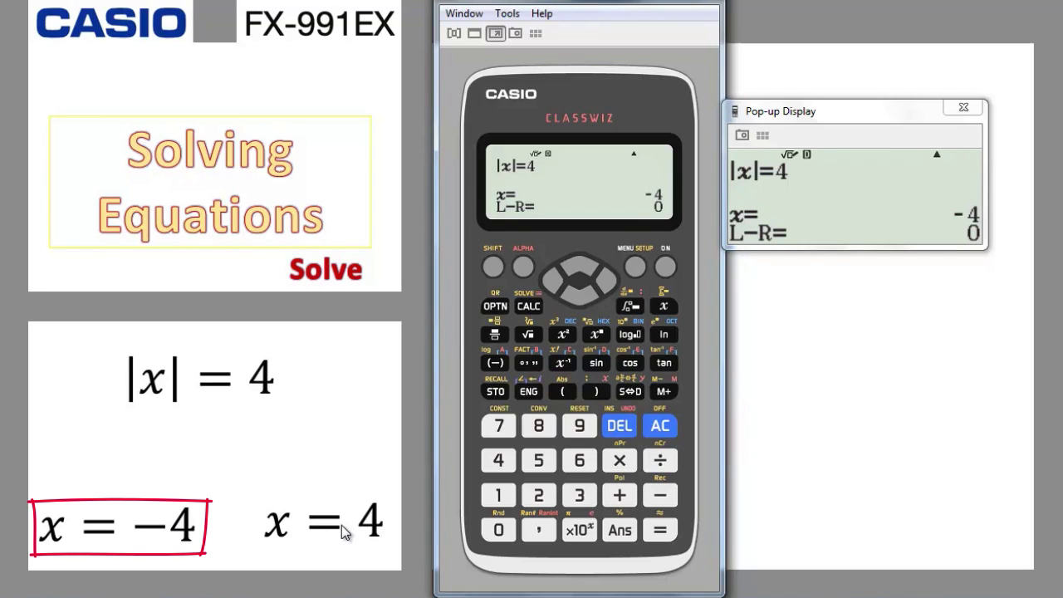
- Re-solve |x|=4 from an initial guess of 2, converging to x = 4
{"action": "left_click", "coordinate": [549, 283]}
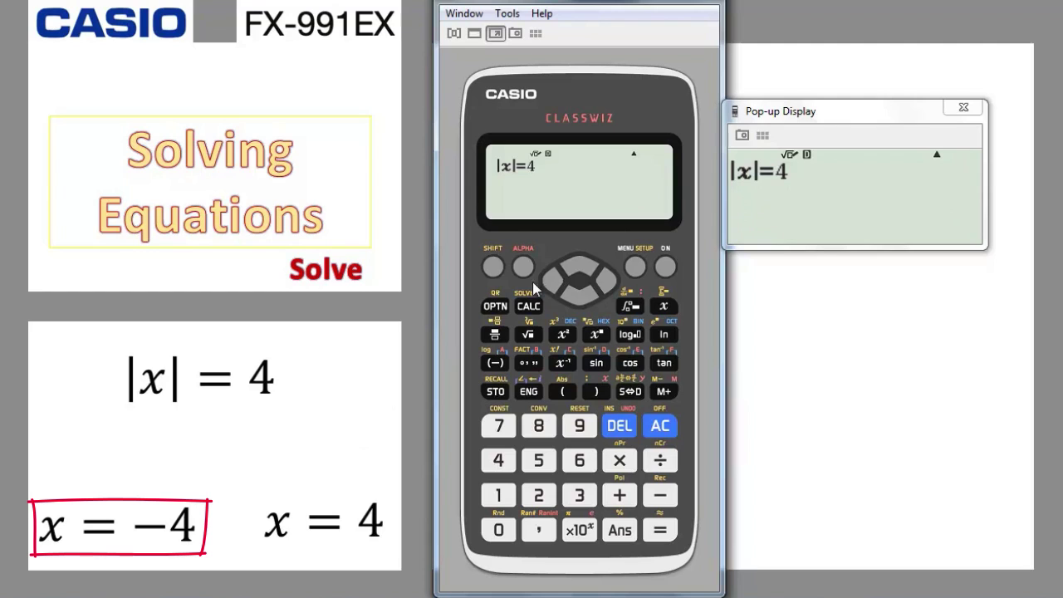
{"action": "left_click", "coordinate": [494, 267]}
{"action": "left_click", "coordinate": [523, 306]}
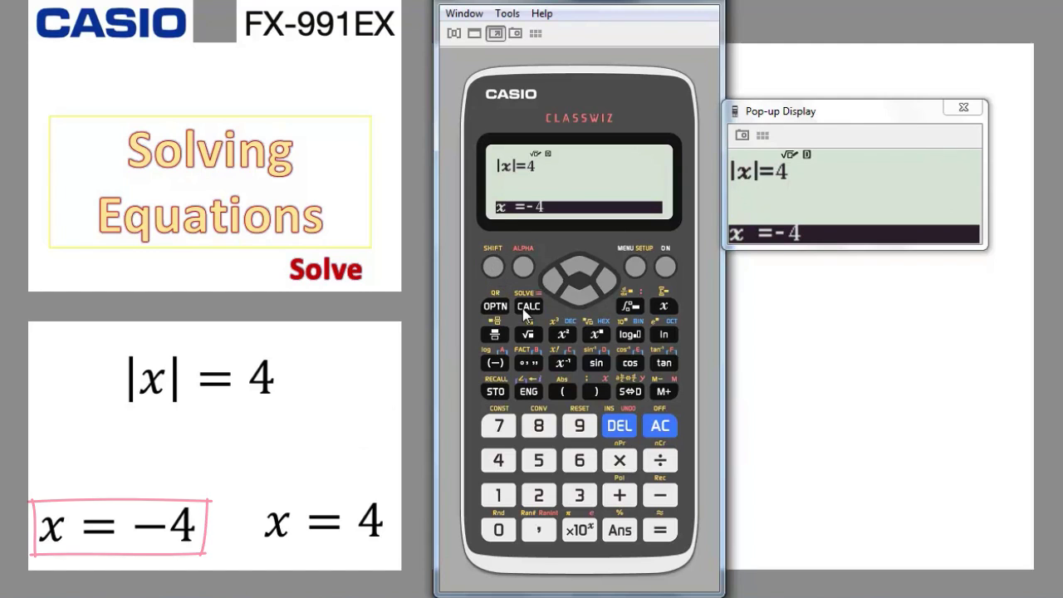
{"action": "left_click", "coordinate": [538, 496]}
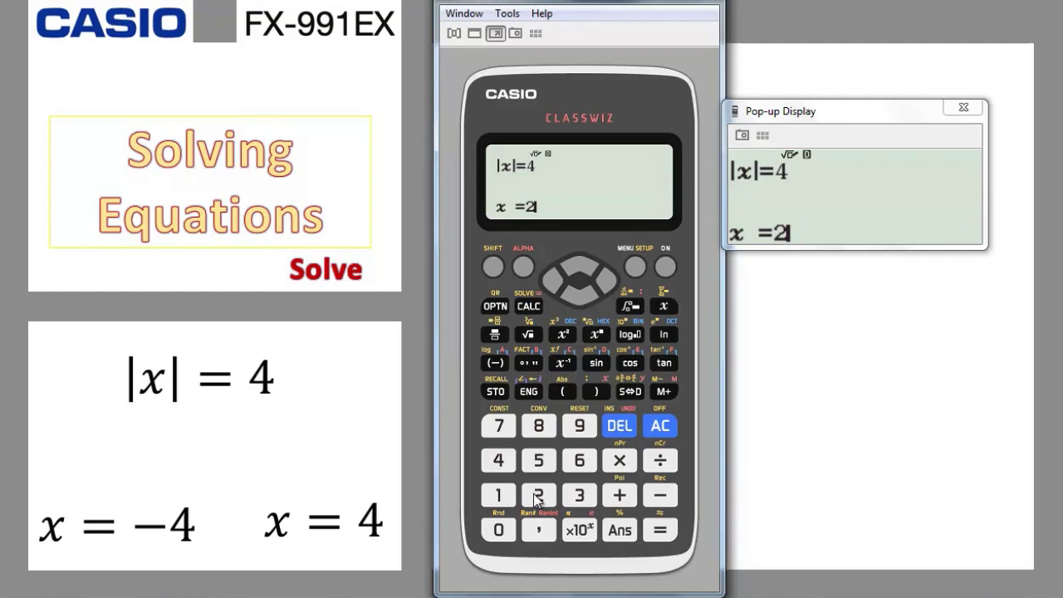
{"action": "left_click", "coordinate": [662, 532]}
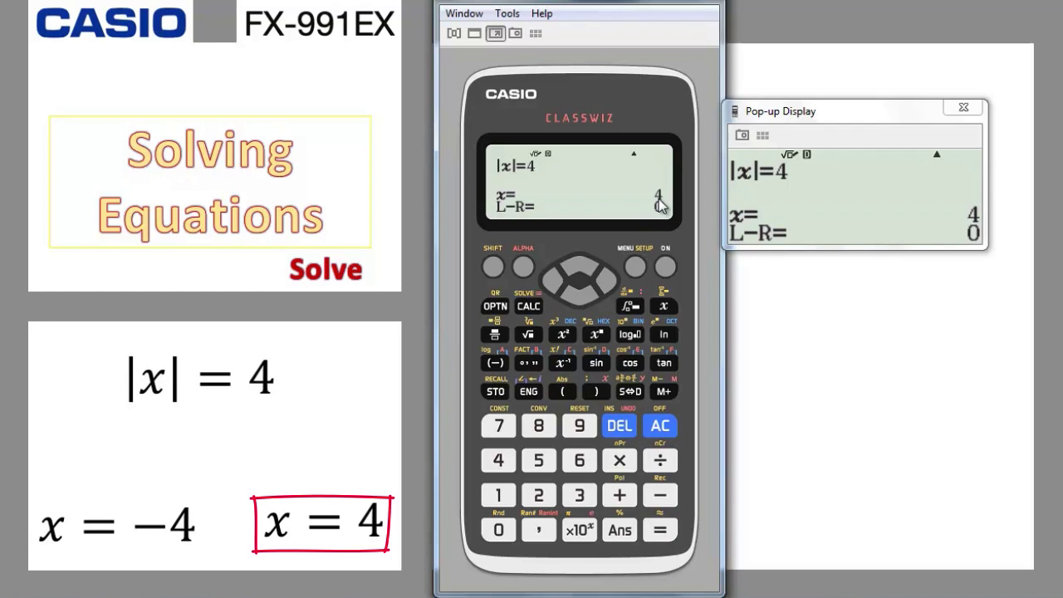
- Solve |x|=4 again from an initial guess of 1, again reaching x = 4
{"action": "left_click", "coordinate": [551, 286]}
{"action": "left_click", "coordinate": [493, 267]}
{"action": "left_click", "coordinate": [524, 306]}
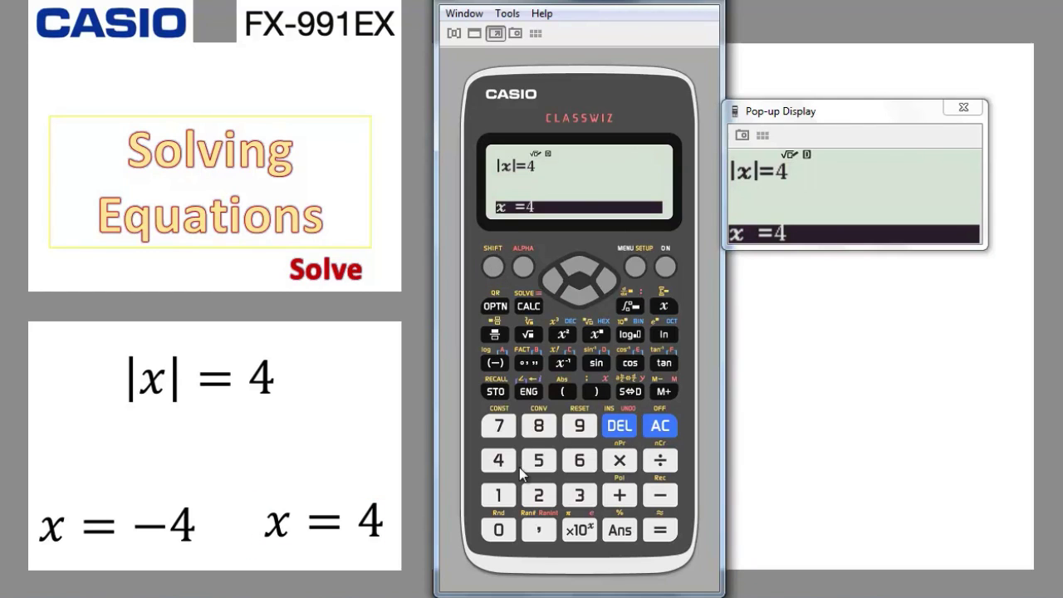
{"action": "left_click", "coordinate": [498, 496]}
{"action": "left_click", "coordinate": [660, 532]}
{"action": "left_click", "coordinate": [662, 531]}
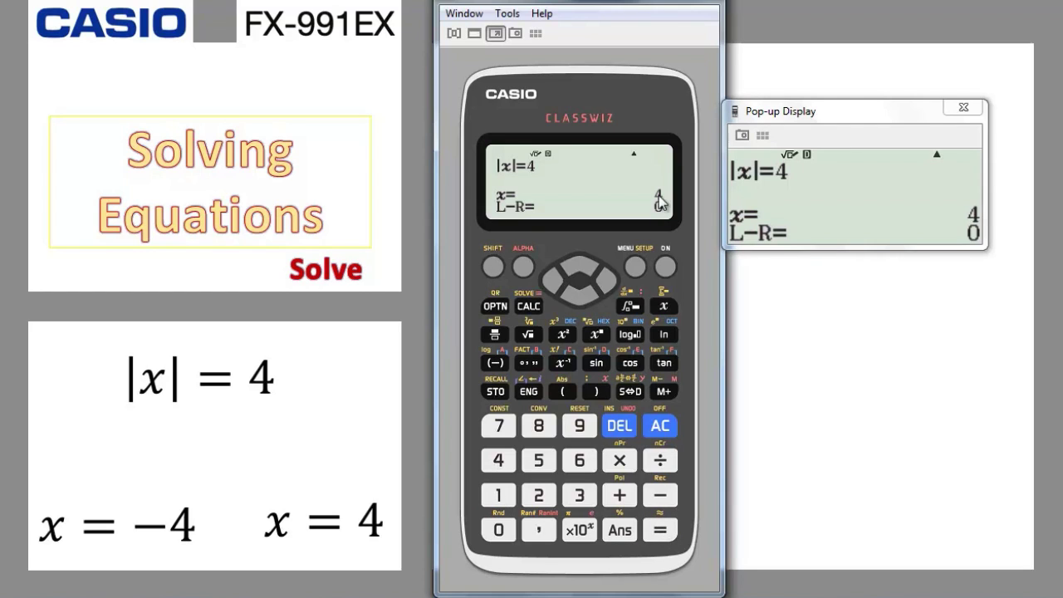
- Solve once more from a guess of 2, giving x = 4, and return to the equation
{"action": "left_click", "coordinate": [555, 280]}
{"action": "left_click", "coordinate": [494, 265]}
{"action": "left_click", "coordinate": [529, 306]}
{"action": "left_click", "coordinate": [538, 495]}
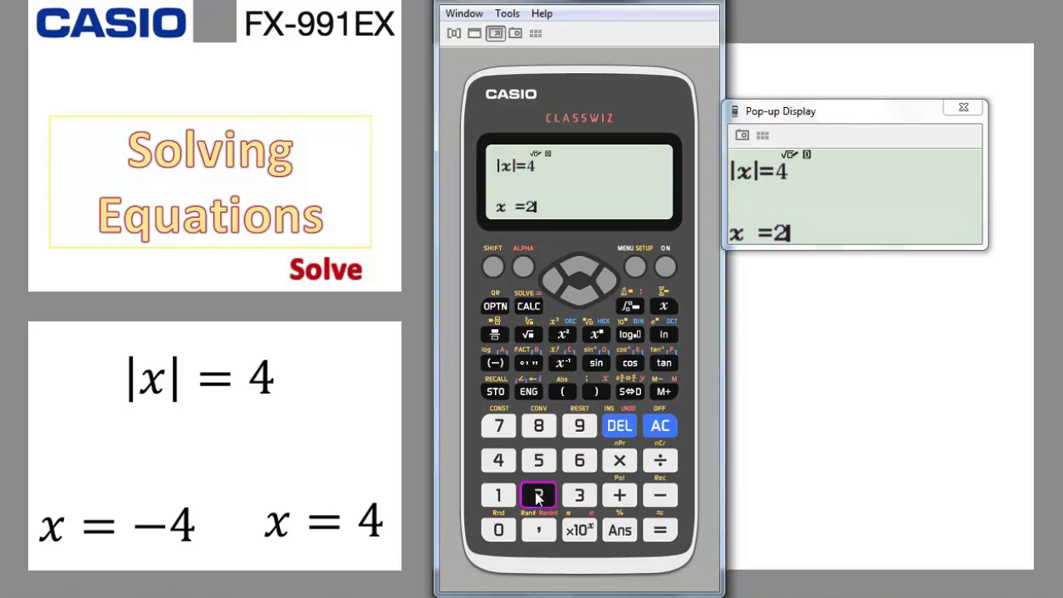
{"action": "left_click", "coordinate": [661, 529]}
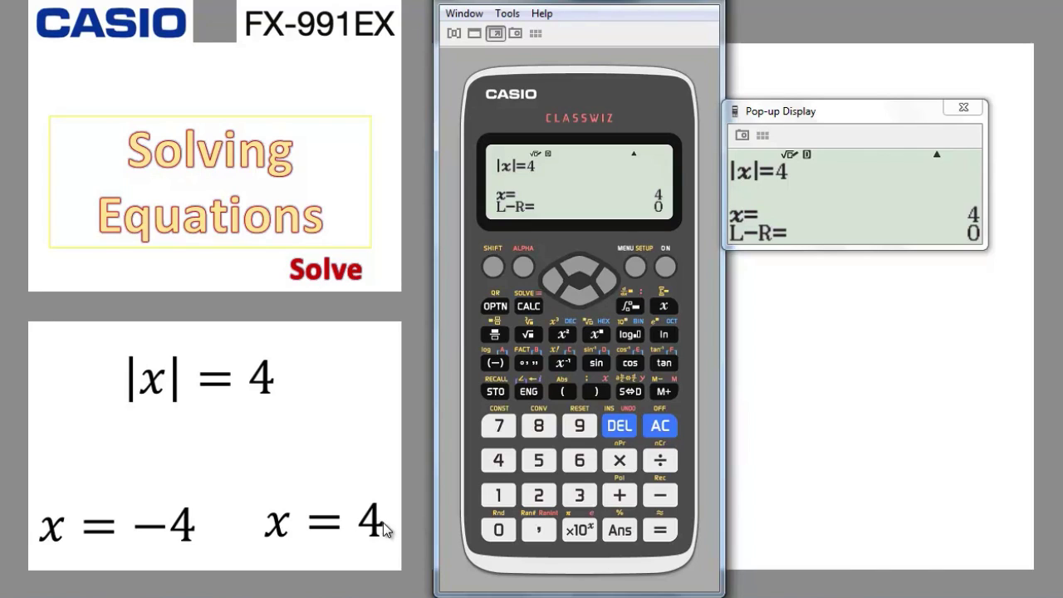
{"action": "left_click", "coordinate": [547, 283]}
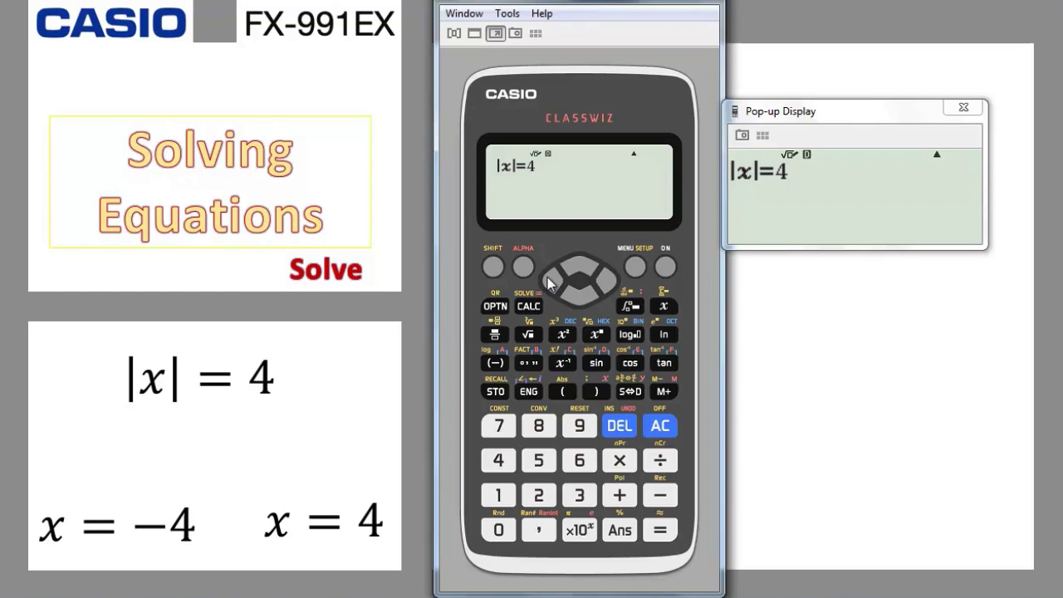
- Solve |x|=4 from an initial guess of −10, getting x = −4
{"action": "left_click", "coordinate": [490, 268]}
{"action": "left_click", "coordinate": [527, 306]}
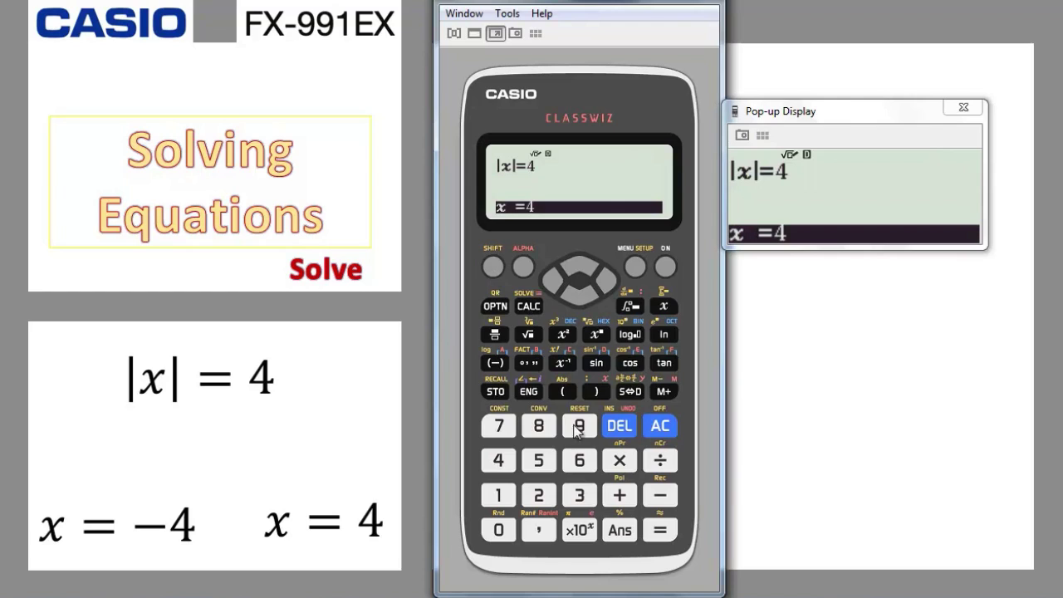
{"action": "left_click", "coordinate": [659, 495]}
{"action": "left_click", "coordinate": [498, 495]}
{"action": "left_click", "coordinate": [492, 532]}
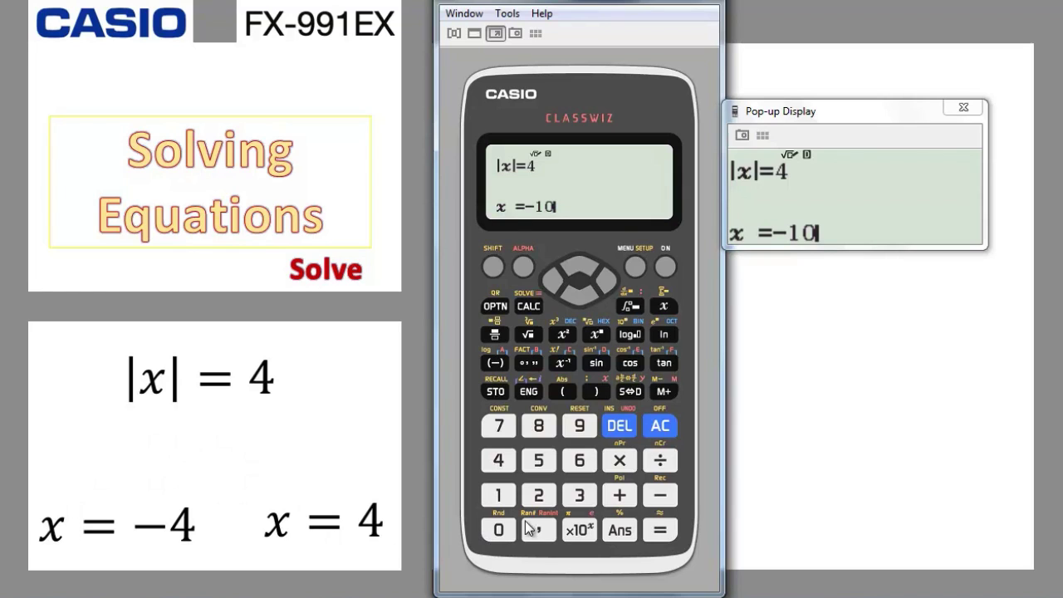
{"action": "left_click", "coordinate": [661, 531]}
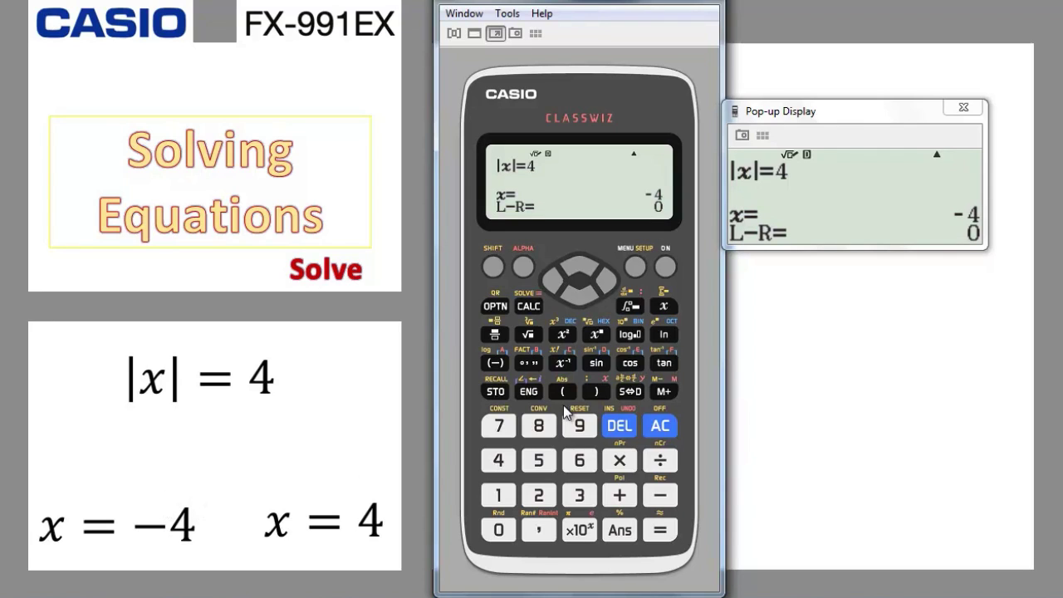
- Re-solve |x|=4 from an initial guess of 10, getting x = 4
{"action": "left_click", "coordinate": [549, 281]}
{"action": "left_click", "coordinate": [493, 267]}
{"action": "left_click", "coordinate": [527, 308]}
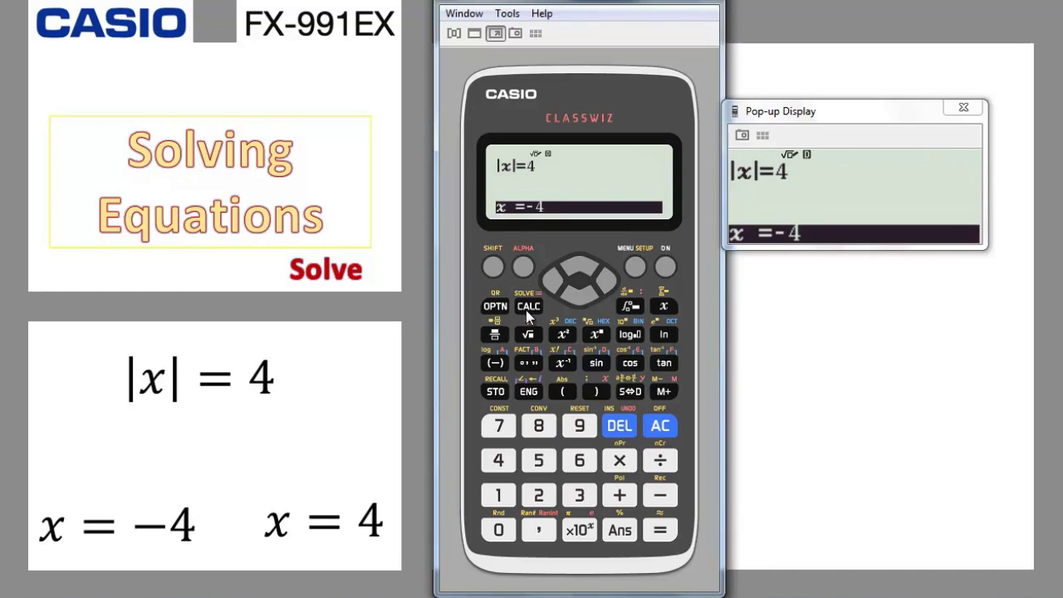
{"action": "left_click", "coordinate": [491, 496]}
{"action": "left_click", "coordinate": [496, 528]}
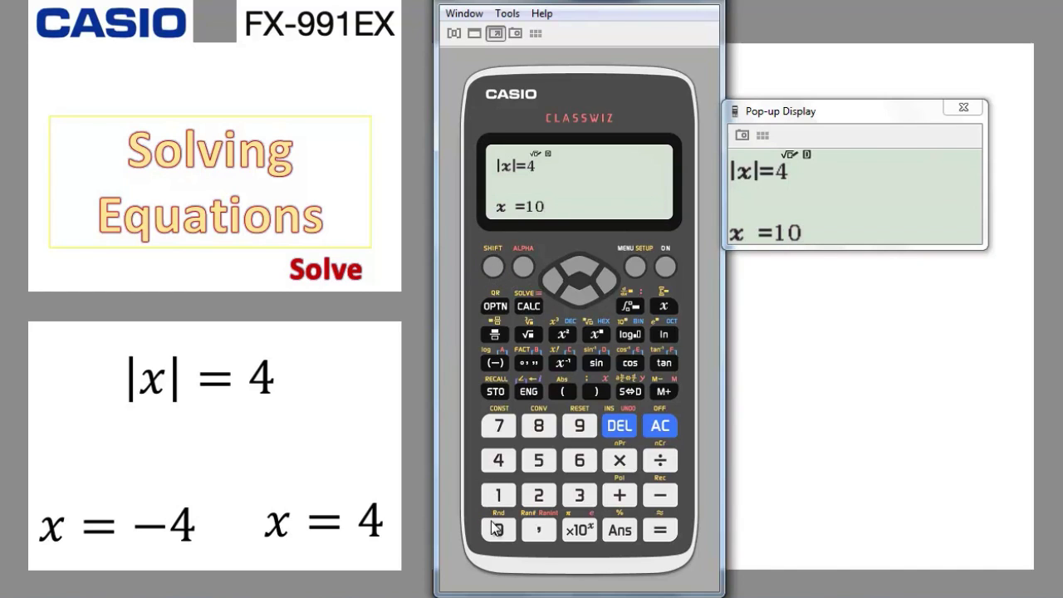
{"action": "left_click", "coordinate": [660, 529]}
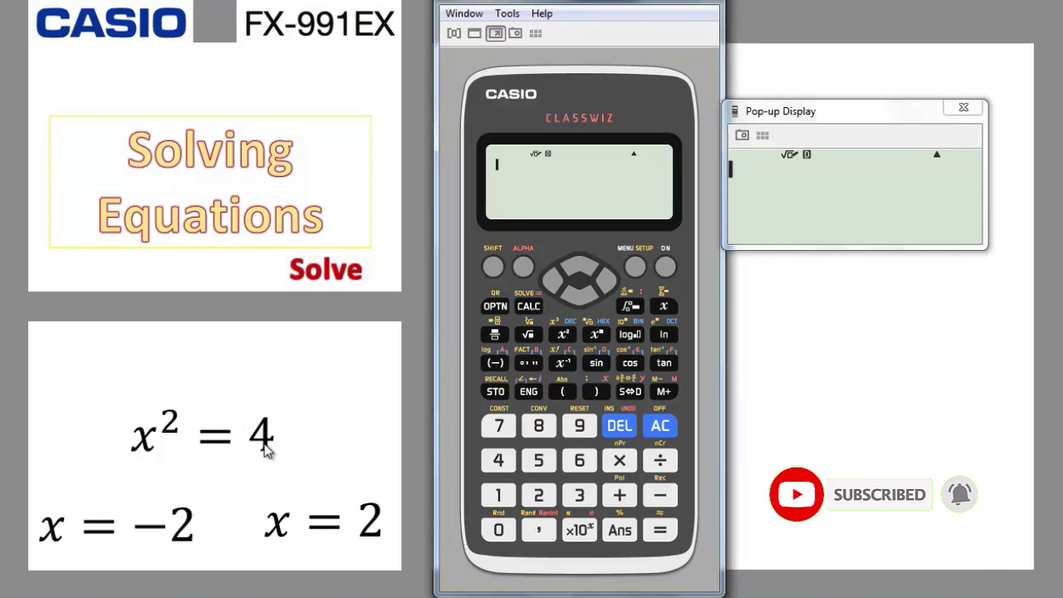
- Select Equation/Func mode, choose Polynomial, and pick degree 2
{"action": "left_click", "coordinate": [636, 266]}
{"action": "left_click", "coordinate": [571, 294]}
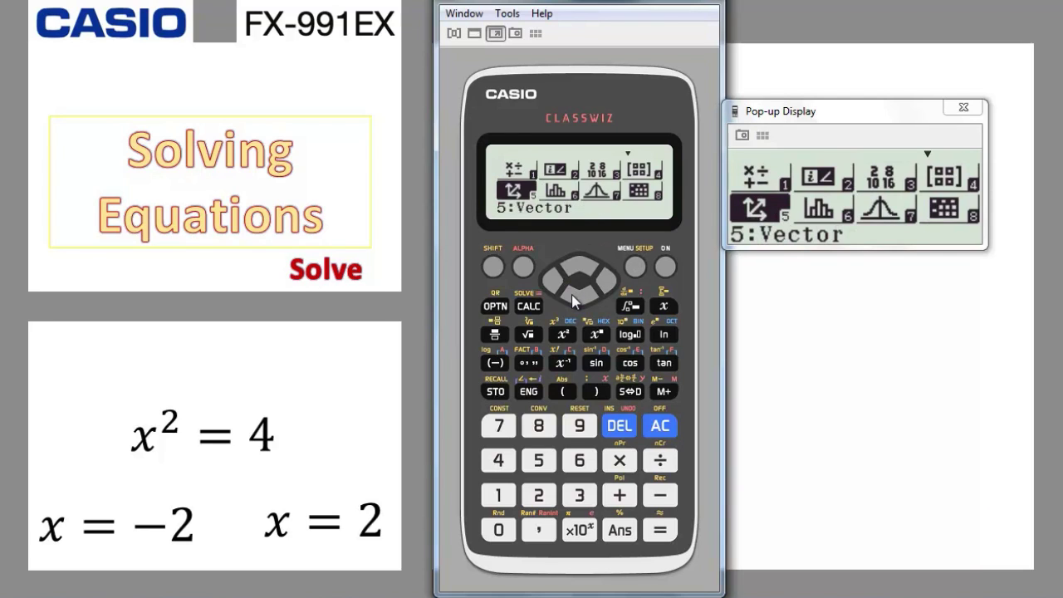
{"action": "left_click", "coordinate": [572, 294]}
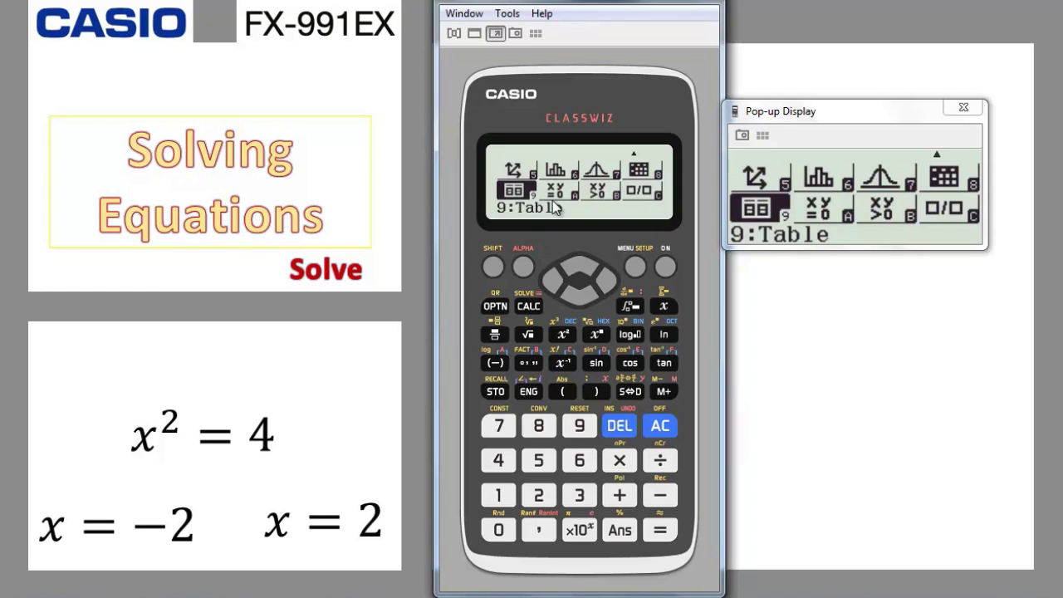
{"action": "left_click", "coordinate": [608, 281]}
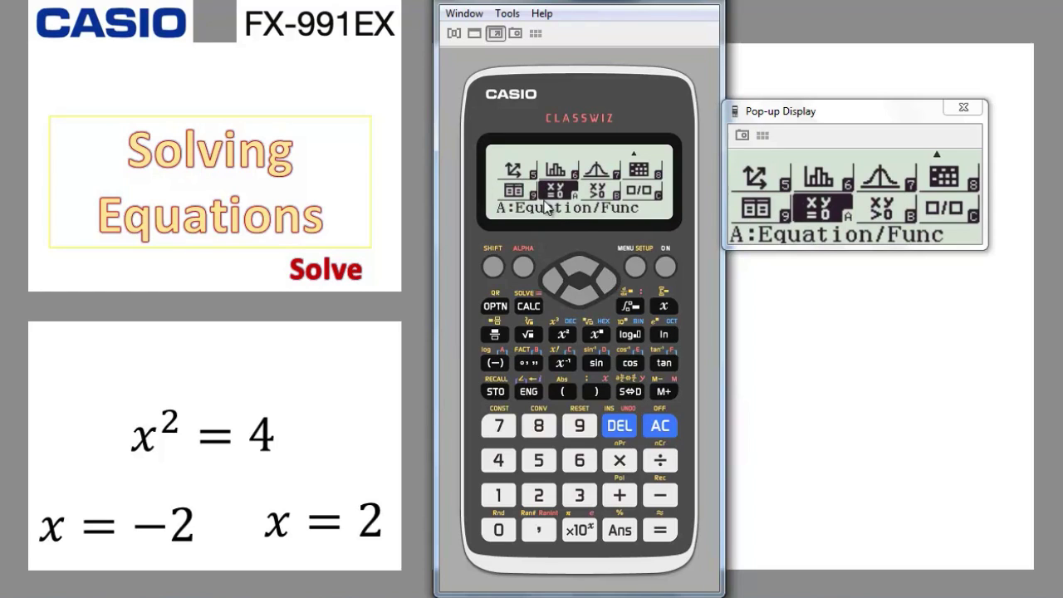
{"action": "left_click", "coordinate": [660, 529]}
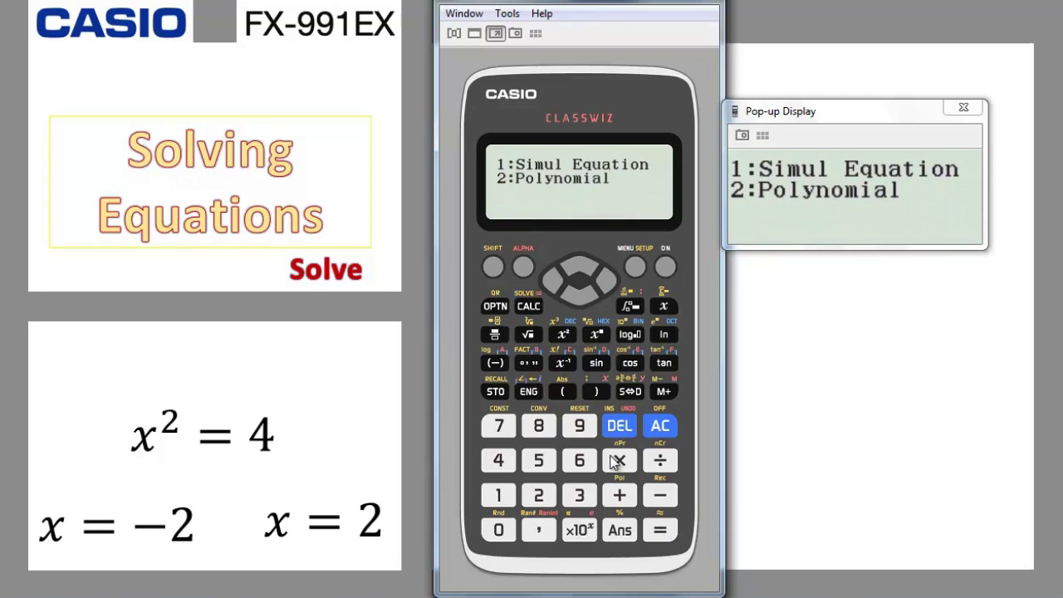
{"action": "left_click", "coordinate": [539, 496]}
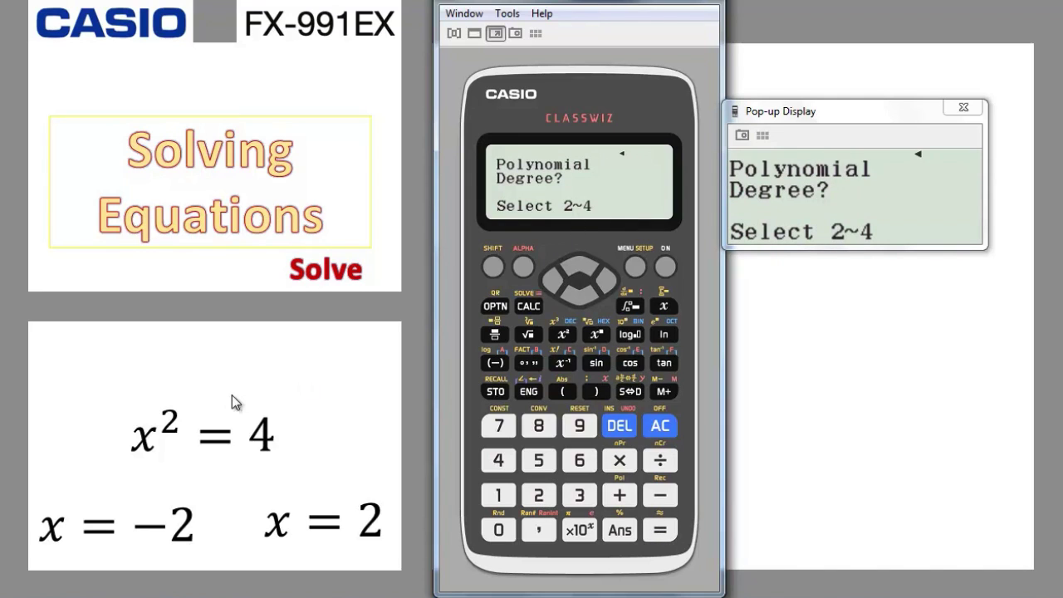
{"action": "left_click", "coordinate": [538, 496]}
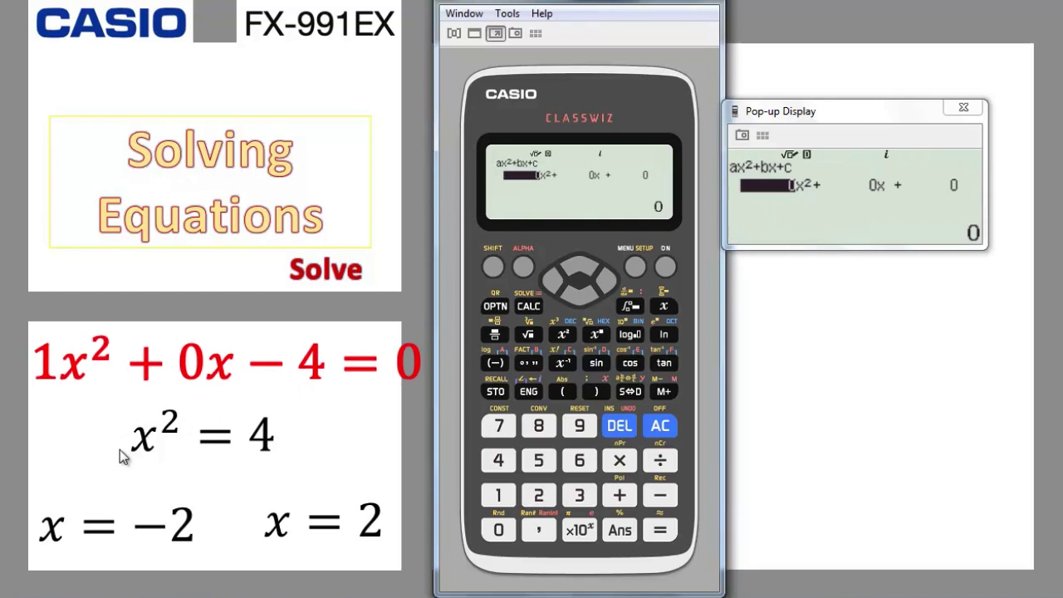
- Enter coefficients a = 1, b = 0, c = −4 and display roots x₁ = 2 and x₂ = −2
{"action": "left_click", "coordinate": [498, 495]}
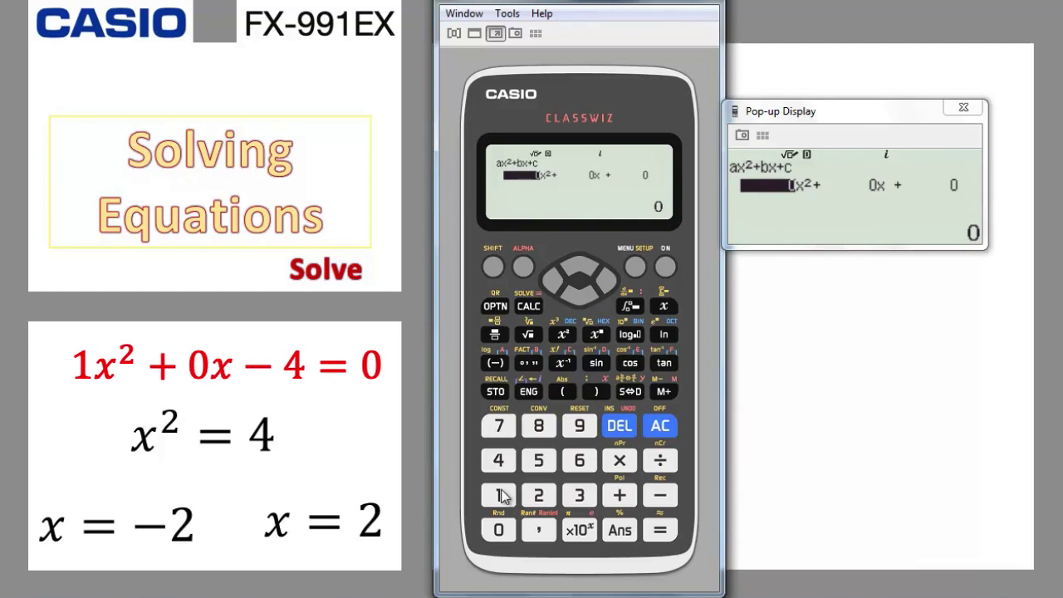
{"action": "left_click", "coordinate": [660, 530]}
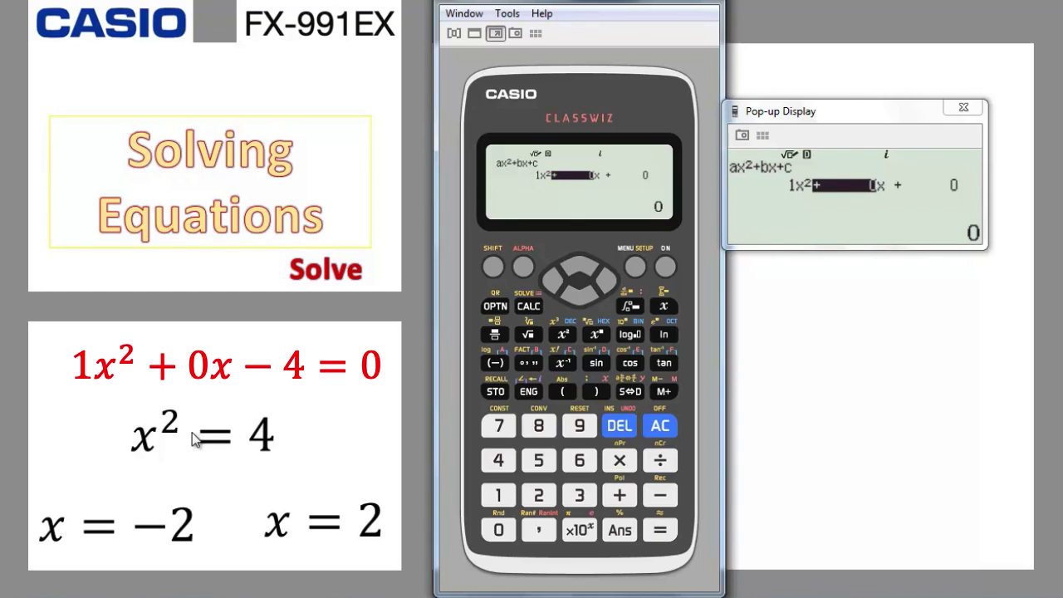
{"action": "left_click", "coordinate": [496, 530]}
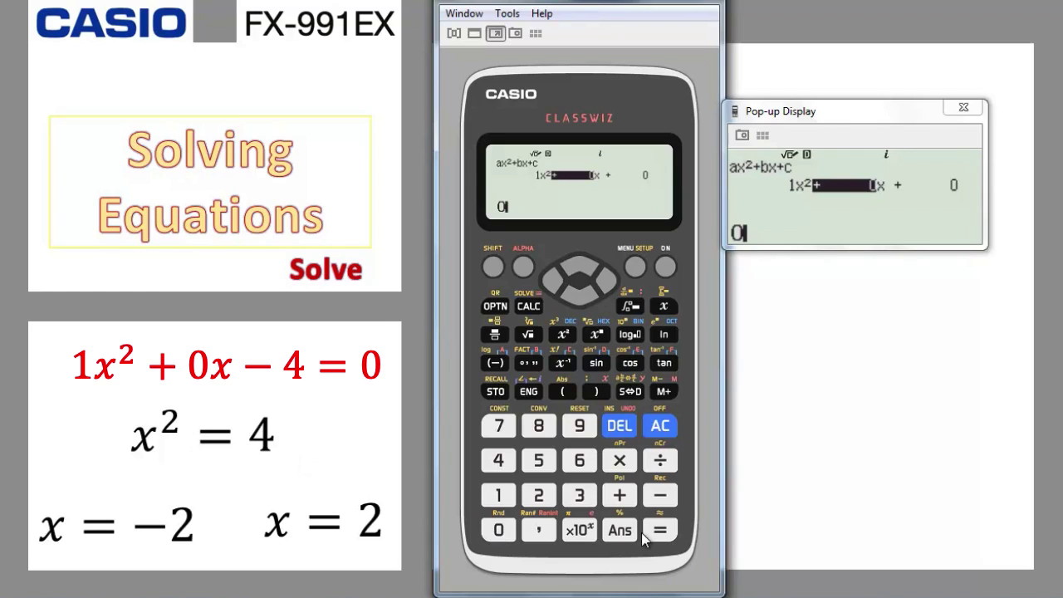
{"action": "left_click", "coordinate": [660, 530]}
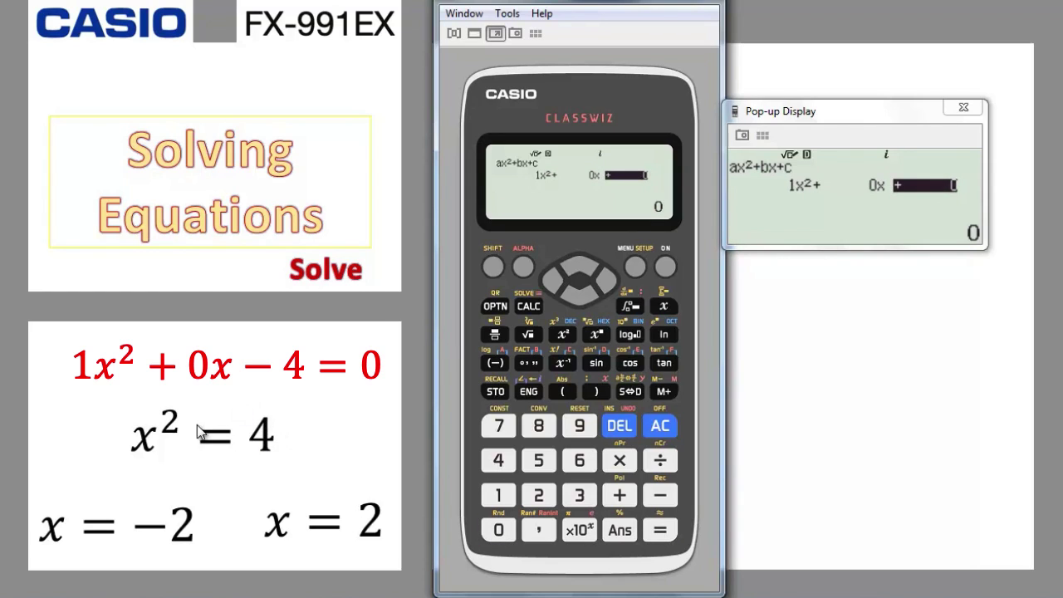
{"action": "left_click", "coordinate": [661, 501]}
{"action": "left_click", "coordinate": [496, 464]}
{"action": "left_click", "coordinate": [662, 534]}
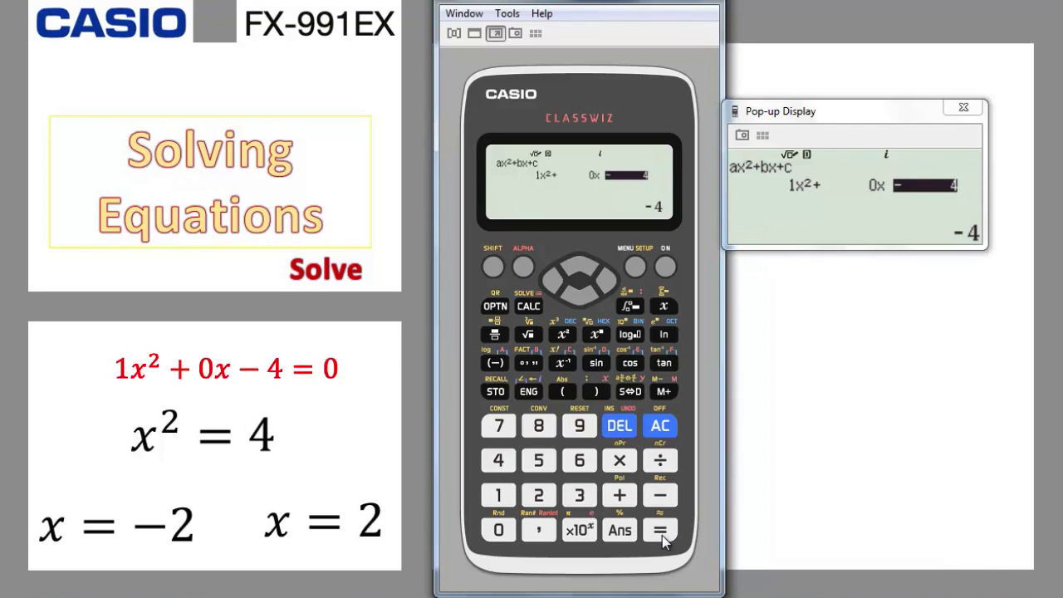
{"action": "left_click", "coordinate": [661, 532]}
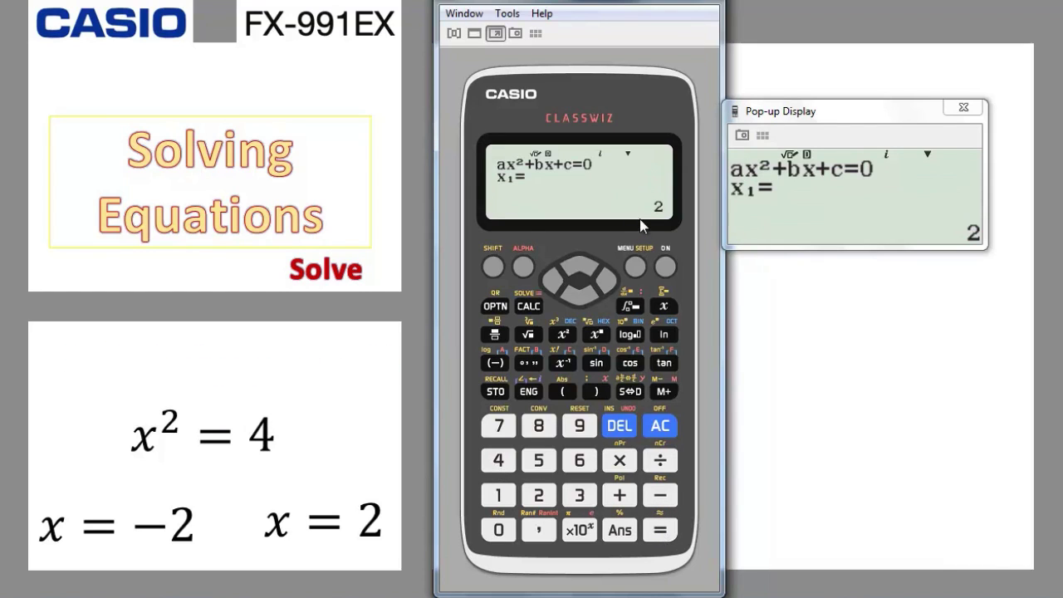
{"action": "left_click", "coordinate": [661, 532]}
- Leave the polynomial solver and switch back to Calculate mode
{"action": "left_click", "coordinate": [668, 426]}
{"action": "left_click", "coordinate": [635, 268]}
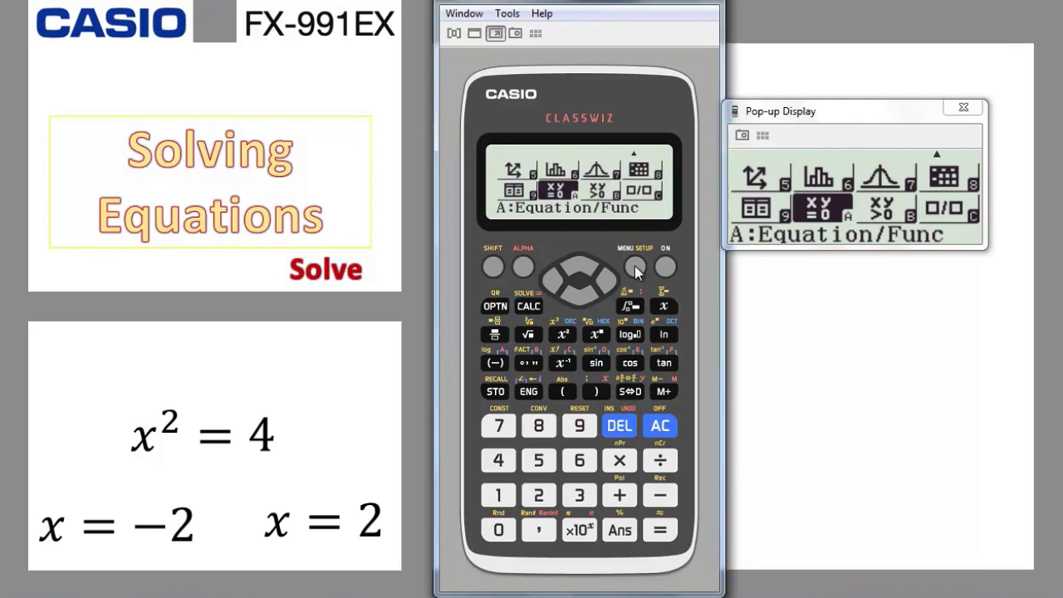
{"action": "left_click", "coordinate": [499, 495]}
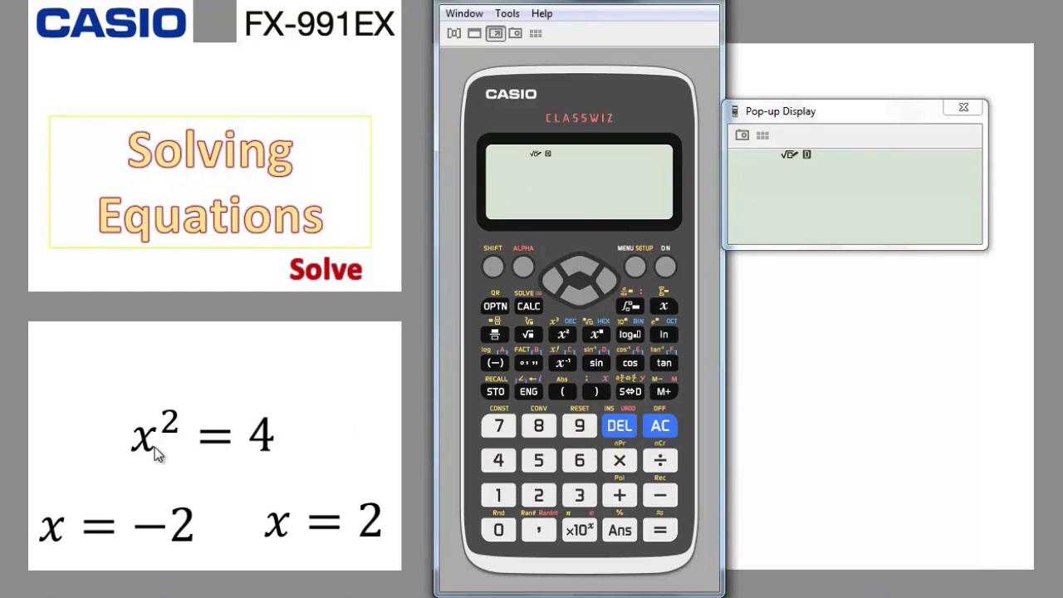
- Key in x²=4 and launch SOLVE, which offers x = 4 as the starting value
{"action": "left_click", "coordinate": [661, 314]}
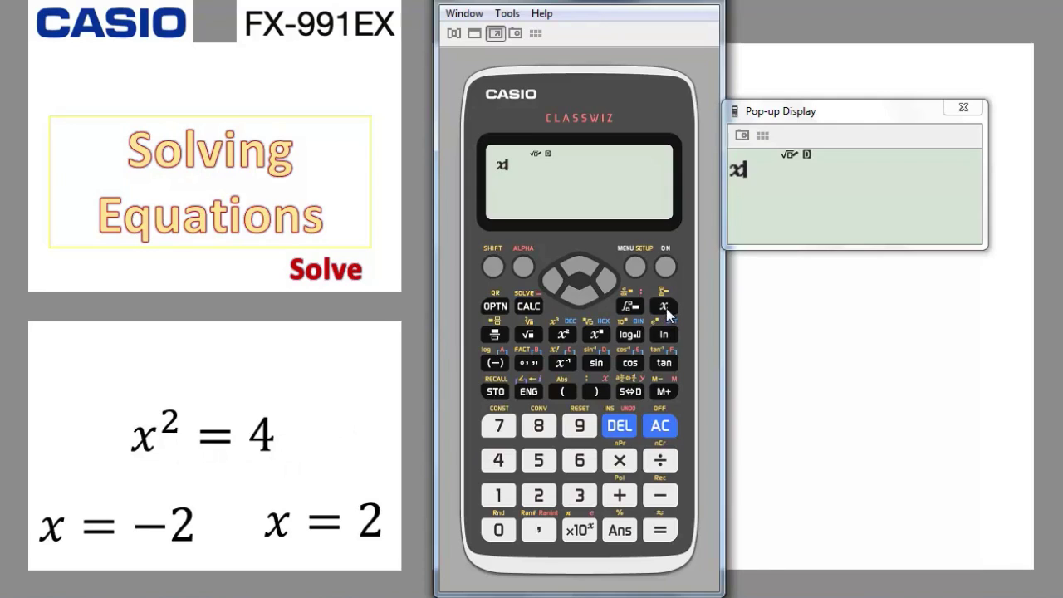
{"action": "left_click", "coordinate": [564, 341]}
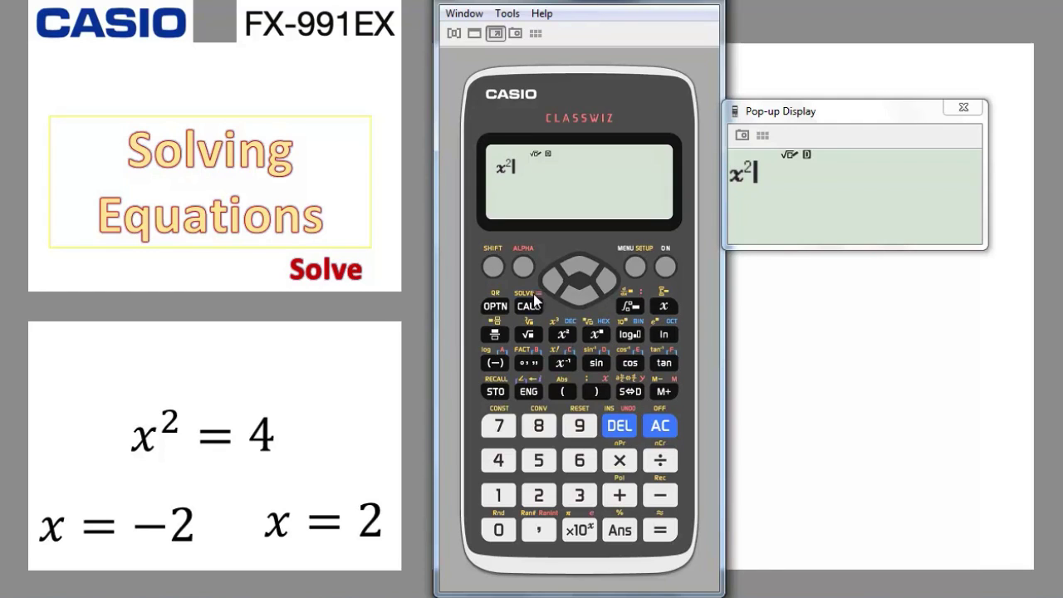
{"action": "left_click", "coordinate": [523, 267]}
{"action": "left_click", "coordinate": [532, 312]}
{"action": "left_click", "coordinate": [504, 465]}
{"action": "left_click", "coordinate": [494, 266]}
{"action": "left_click", "coordinate": [528, 307]}
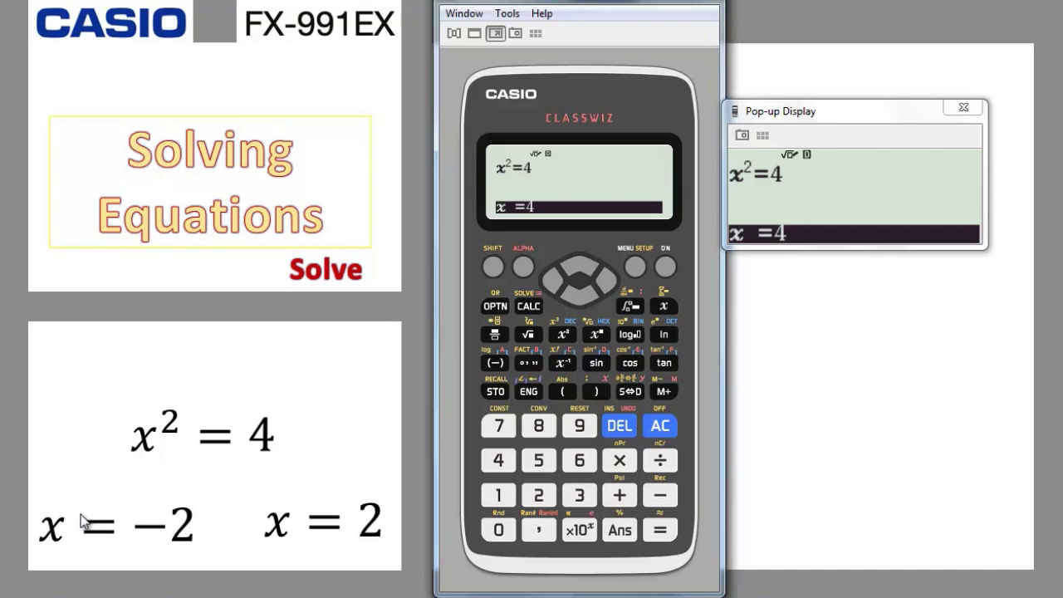
- Solve x²=4 from a starting value of −20
{"action": "left_click", "coordinate": [658, 498]}
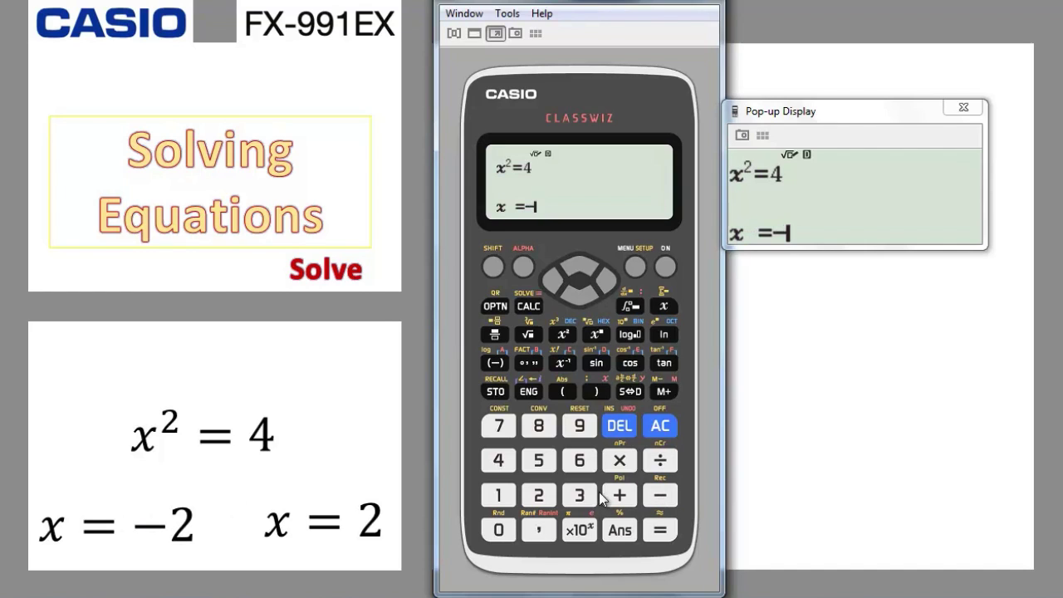
{"action": "left_click", "coordinate": [542, 496]}
{"action": "left_click", "coordinate": [505, 532]}
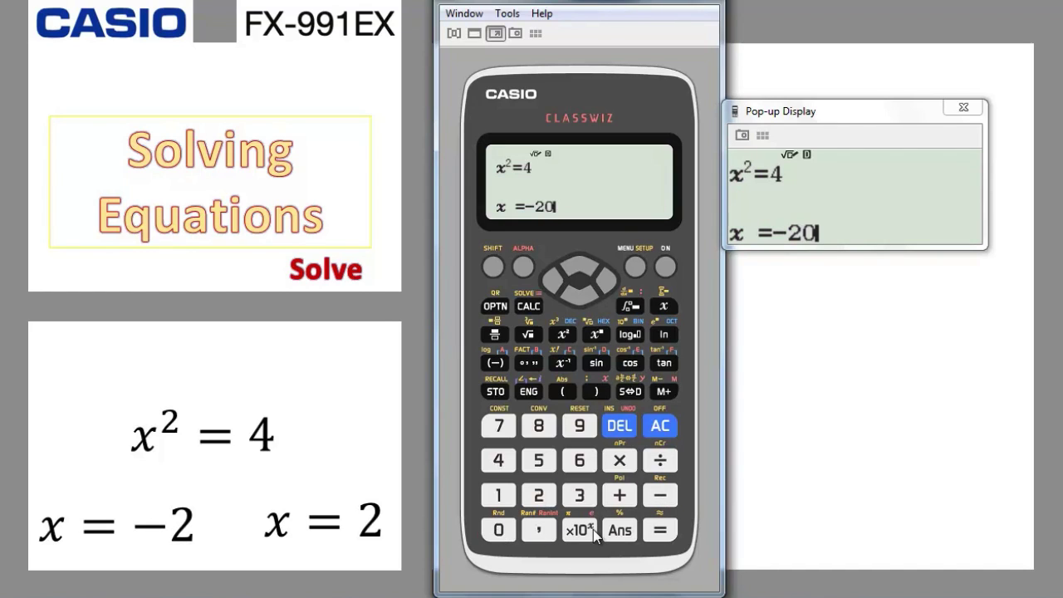
{"action": "left_click", "coordinate": [664, 534]}
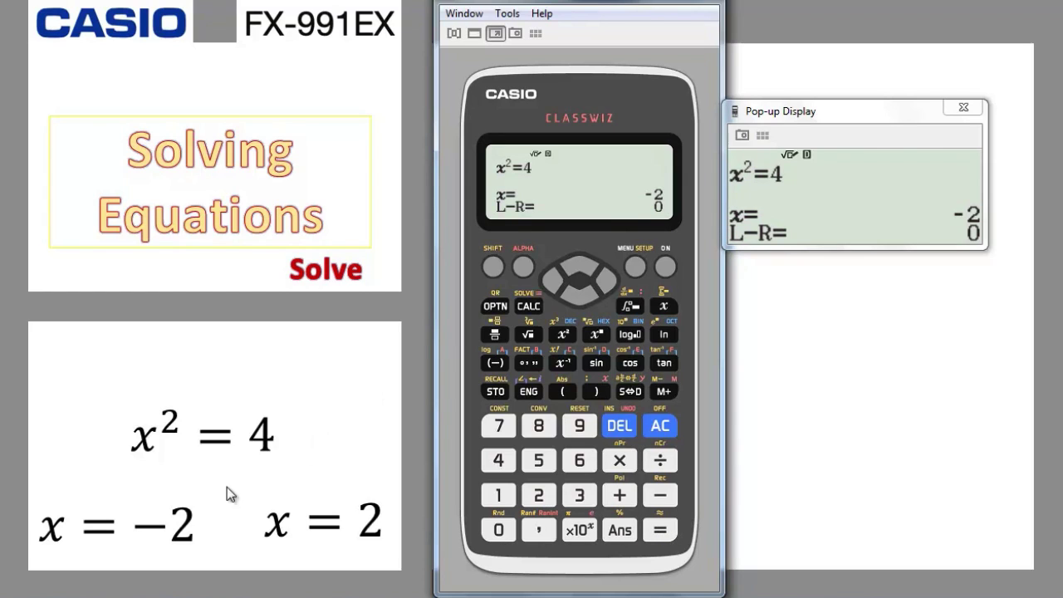
- Re-solve x²=4 from a starting value of 50
{"action": "left_click", "coordinate": [551, 281]}
{"action": "left_click", "coordinate": [492, 266]}
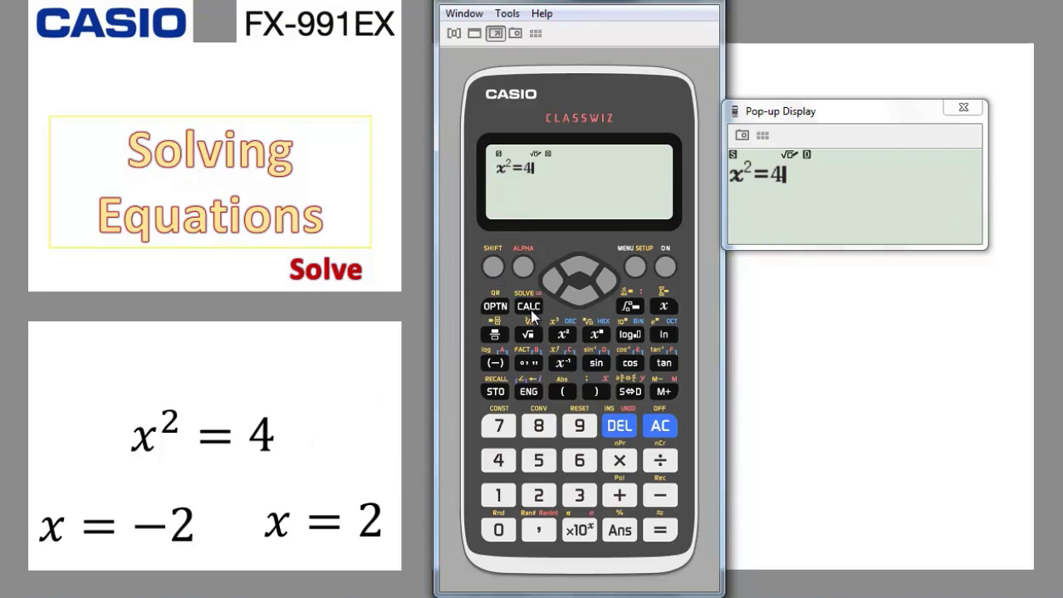
{"action": "left_click", "coordinate": [529, 307]}
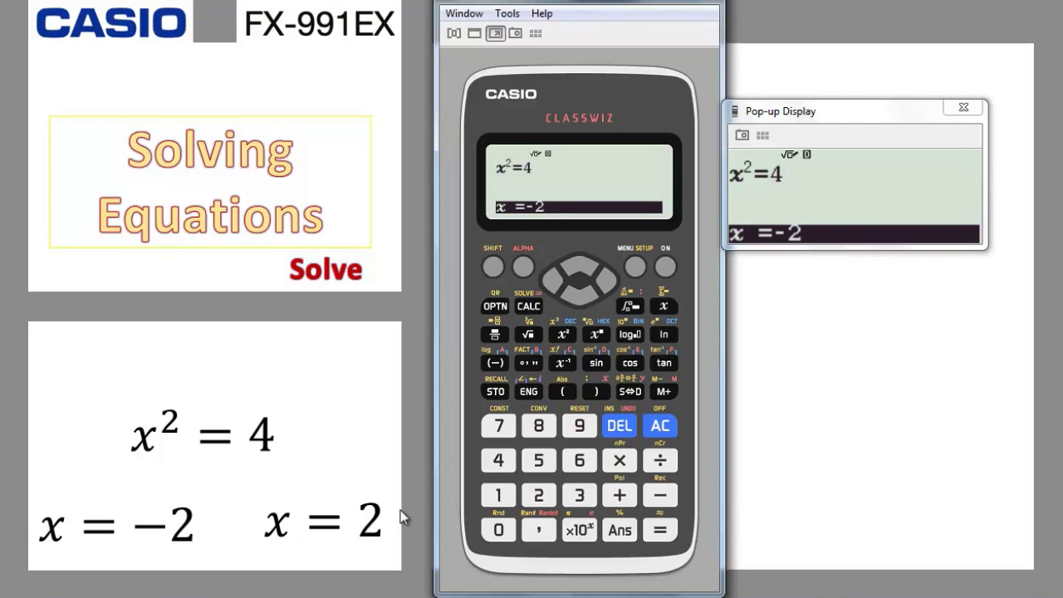
{"action": "left_click", "coordinate": [542, 463]}
{"action": "left_click", "coordinate": [499, 530]}
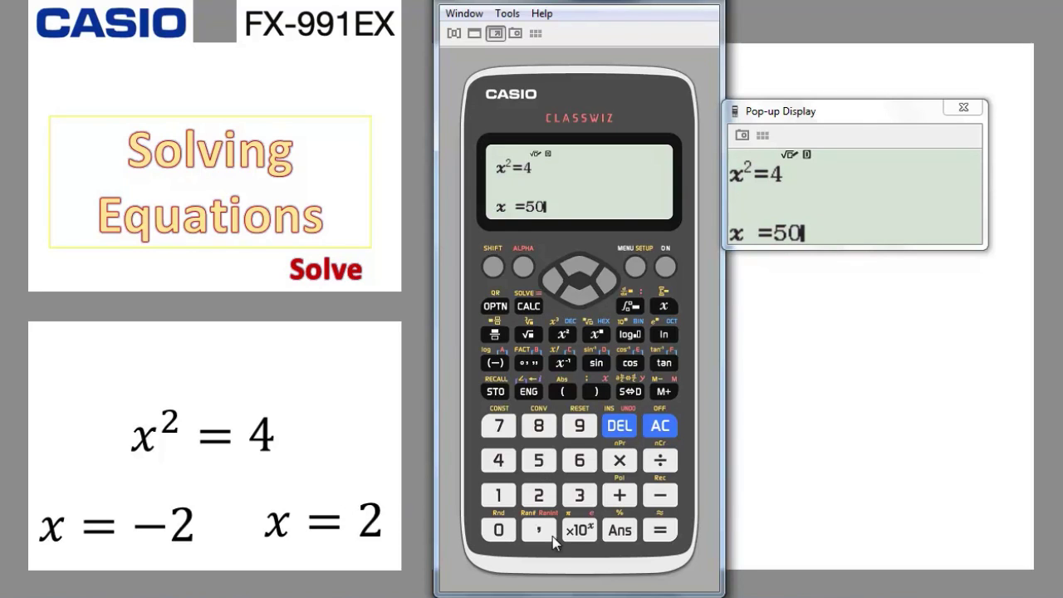
{"action": "left_click", "coordinate": [659, 531]}
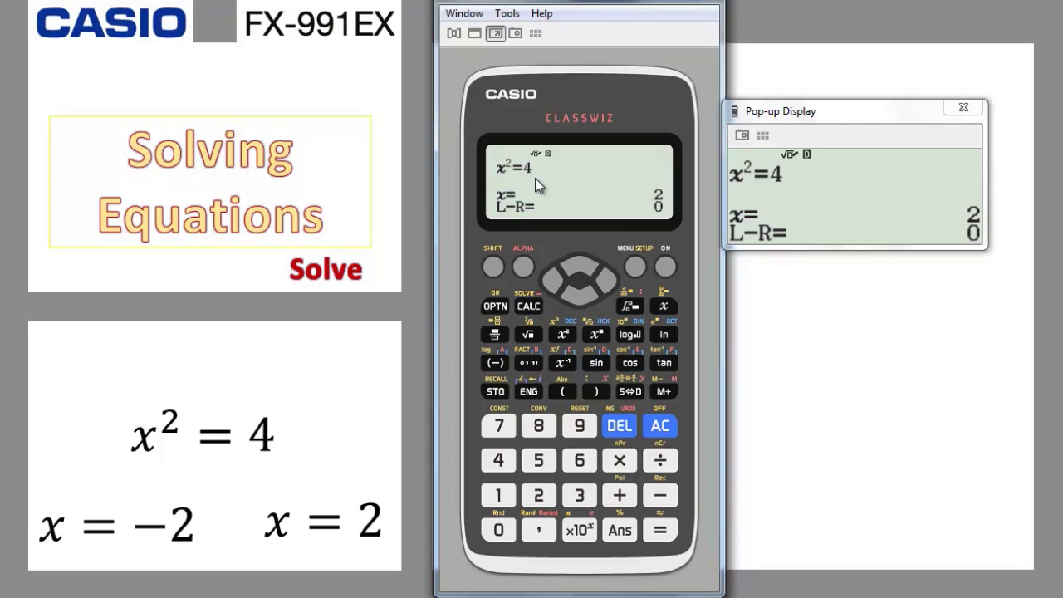
- Solve x²=4 from −10, getting x = −2, and advance to the √(x−2)=4 slide
{"action": "left_click", "coordinate": [551, 285]}
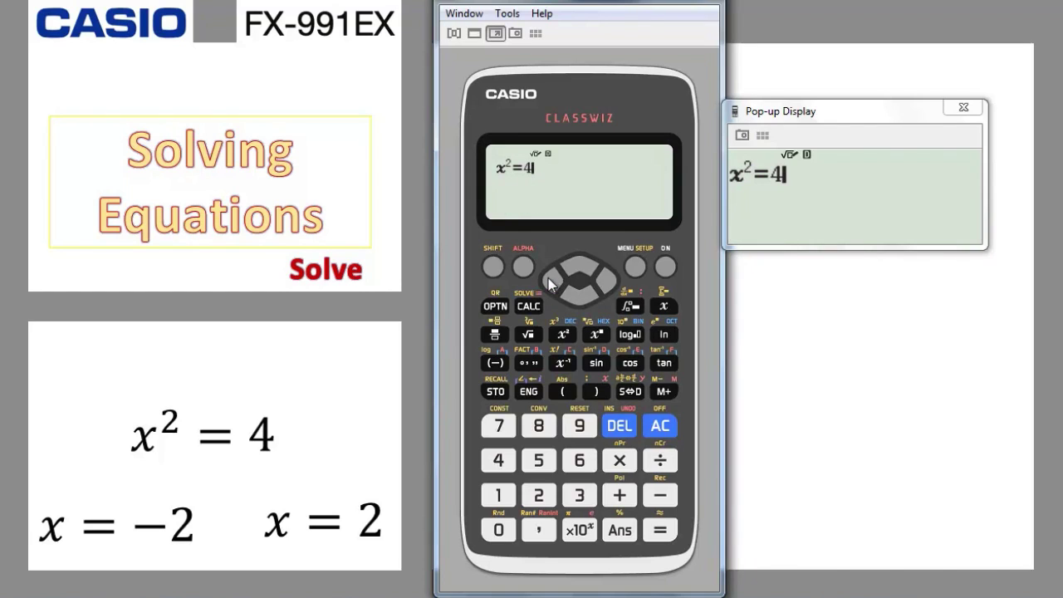
{"action": "left_click", "coordinate": [492, 264]}
{"action": "left_click", "coordinate": [527, 307]}
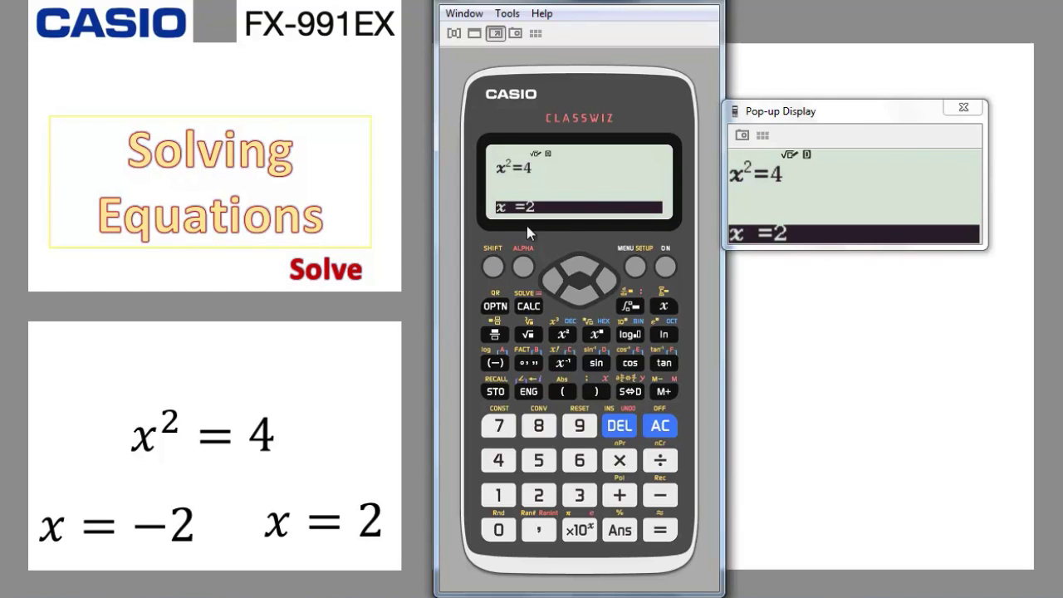
{"action": "left_click", "coordinate": [666, 497]}
{"action": "left_click", "coordinate": [498, 495]}
{"action": "left_click", "coordinate": [499, 530]}
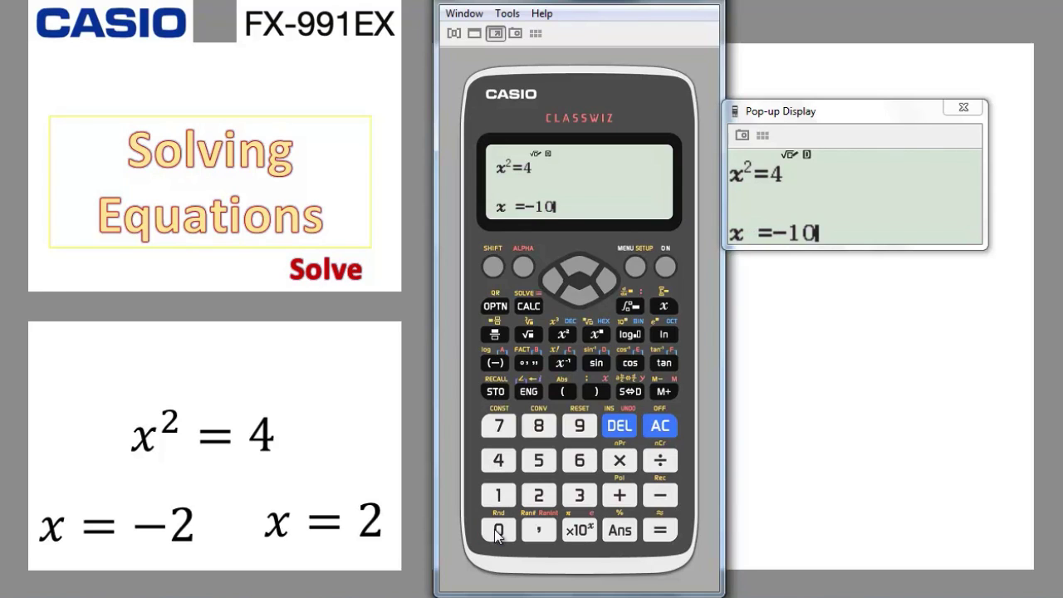
{"action": "left_click", "coordinate": [658, 530]}
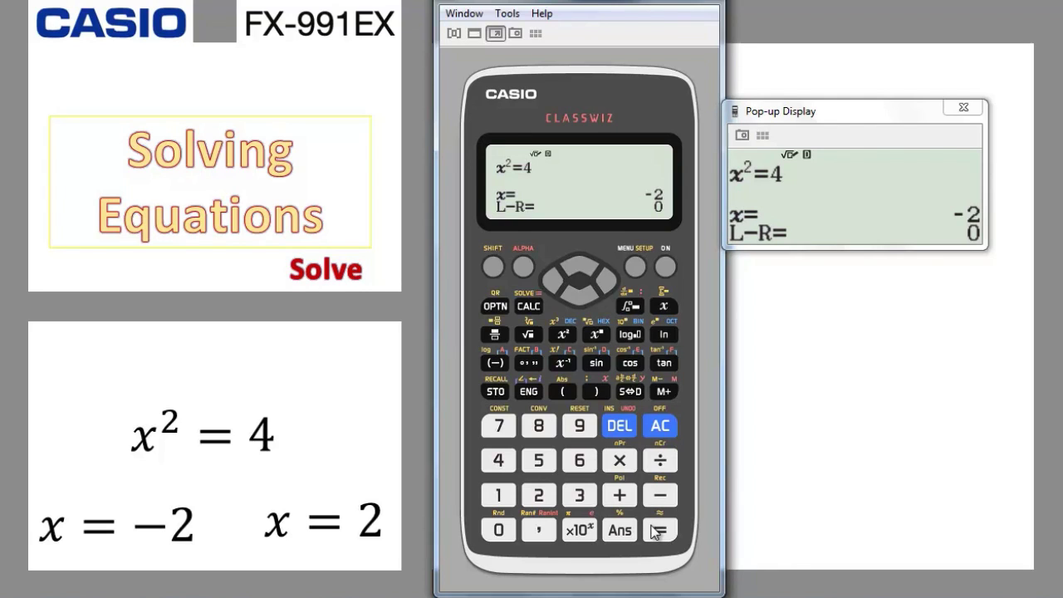
{"action": "left_click", "coordinate": [214, 467]}
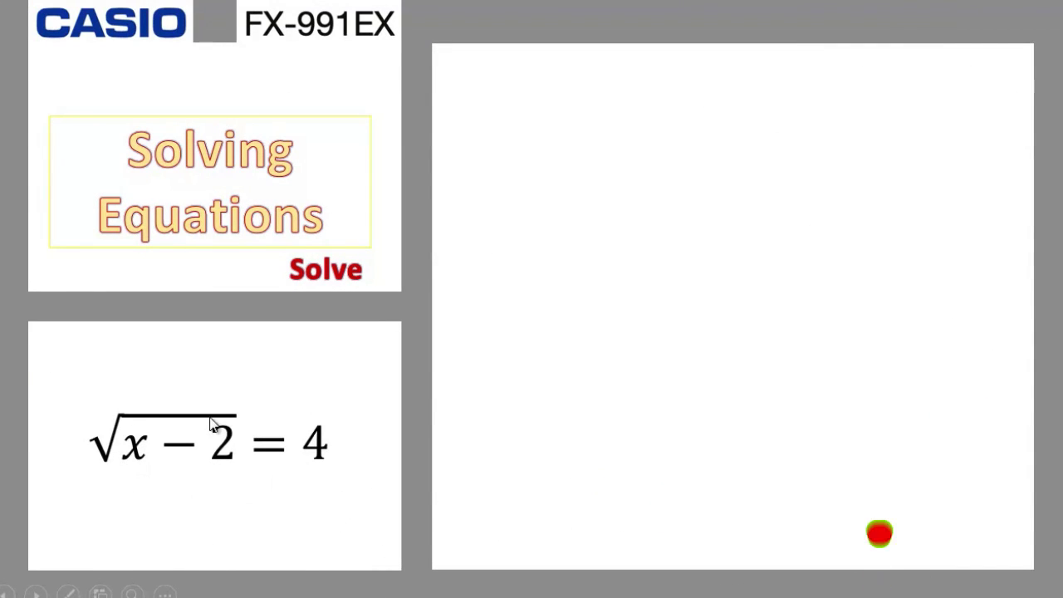
- Clear the display, key in √(x−2)=4, and launch SOLVE with x = 2 offered as the start
{"action": "key", "text": "alt+Tab"}
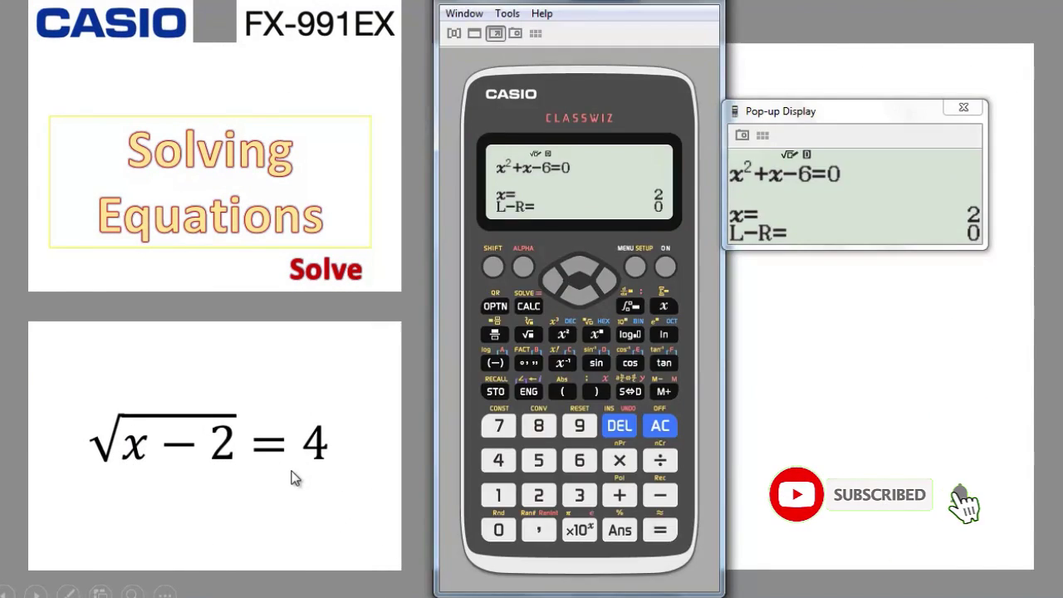
{"action": "left_click", "coordinate": [661, 425]}
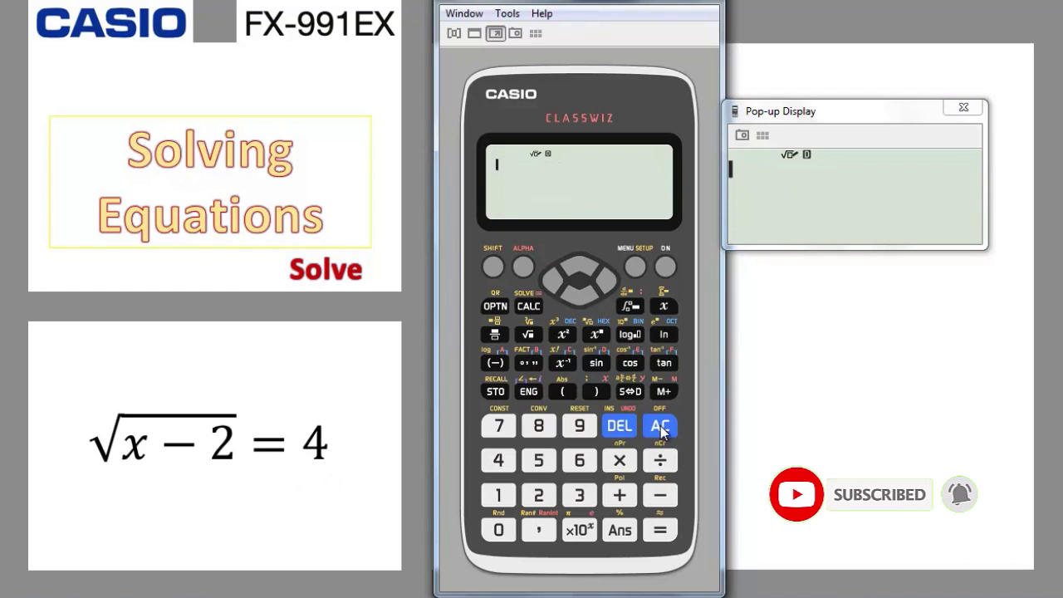
{"action": "left_click", "coordinate": [528, 334]}
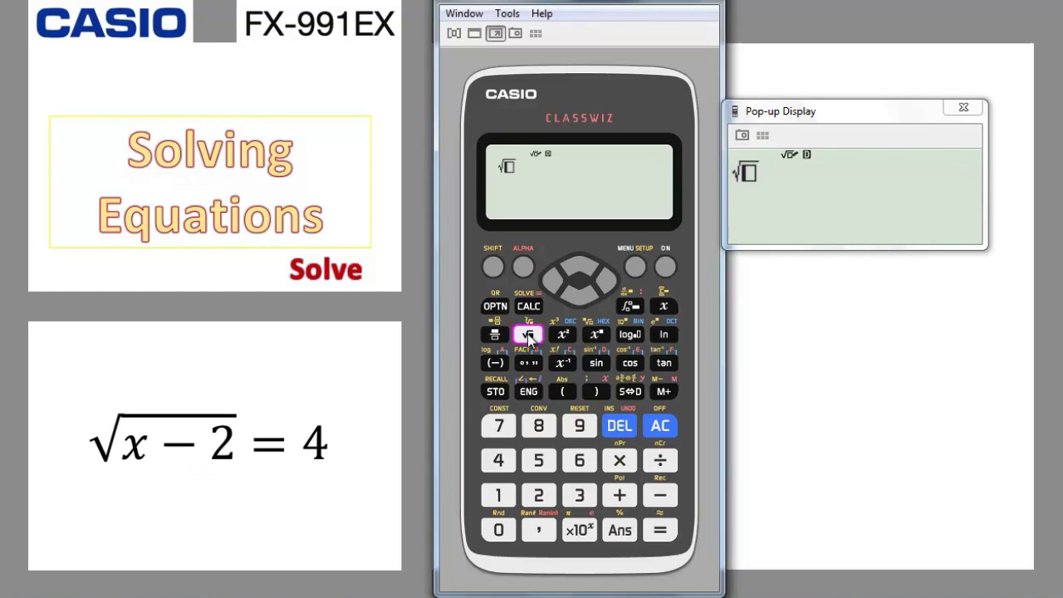
{"action": "left_click", "coordinate": [664, 306]}
{"action": "left_click", "coordinate": [657, 499]}
{"action": "left_click", "coordinate": [539, 495]}
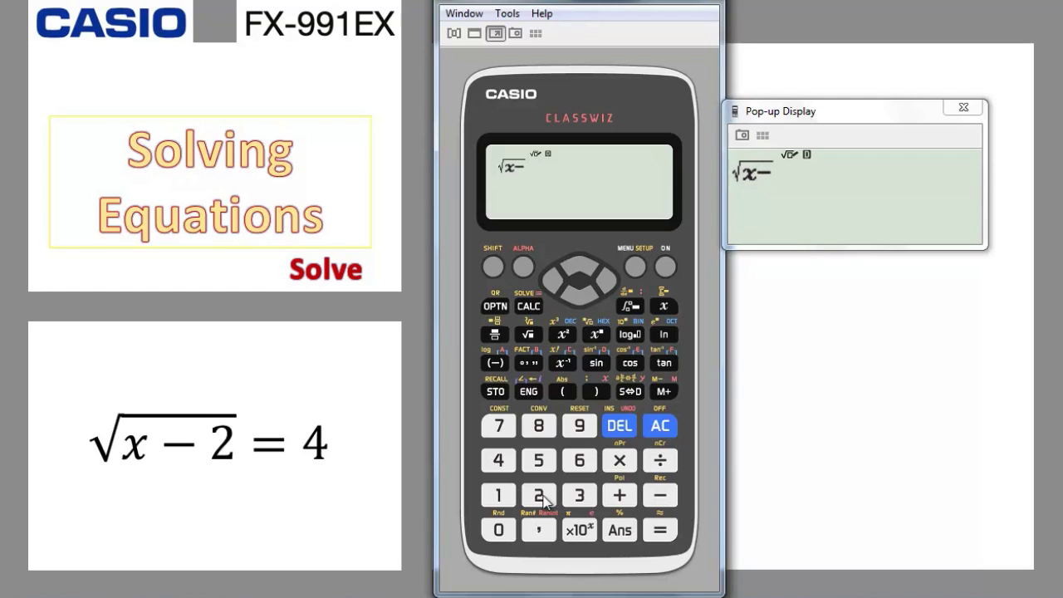
{"action": "left_click", "coordinate": [611, 283]}
{"action": "left_click", "coordinate": [523, 267]}
{"action": "left_click", "coordinate": [530, 305]}
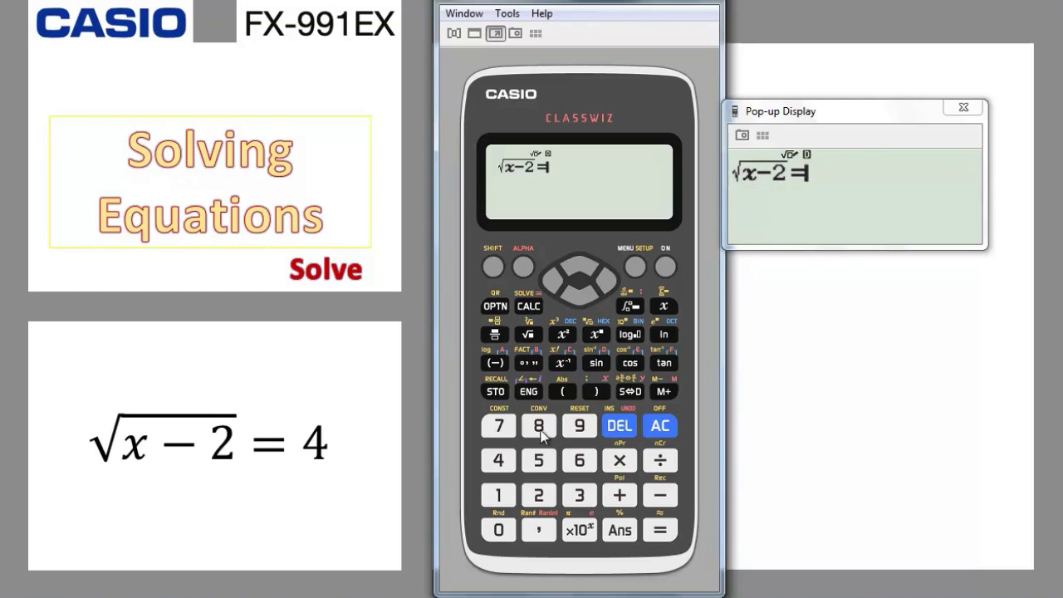
{"action": "left_click", "coordinate": [499, 461]}
{"action": "left_click", "coordinate": [494, 266]}
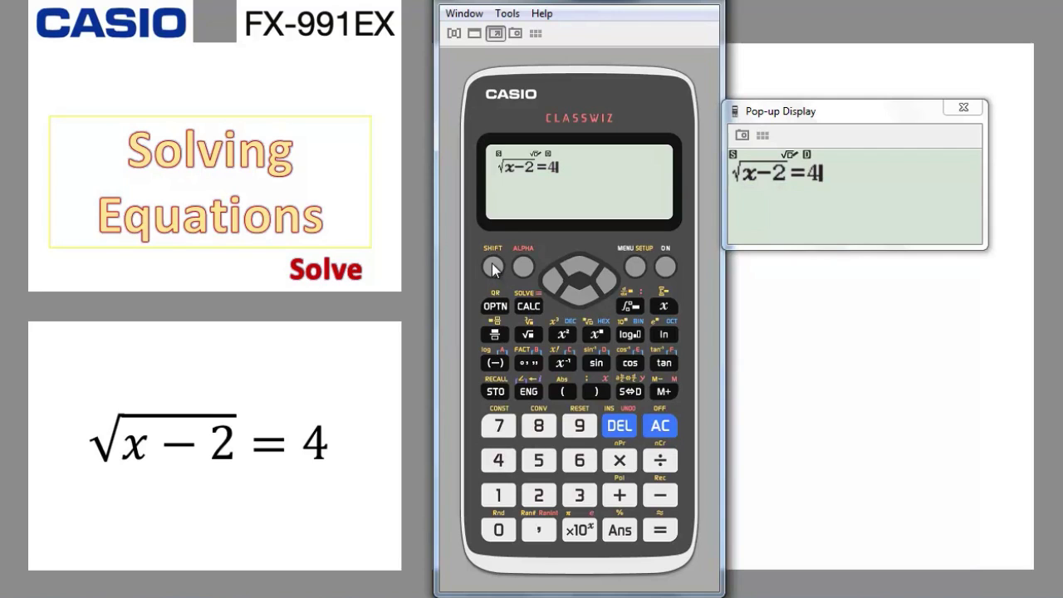
{"action": "left_click", "coordinate": [529, 306]}
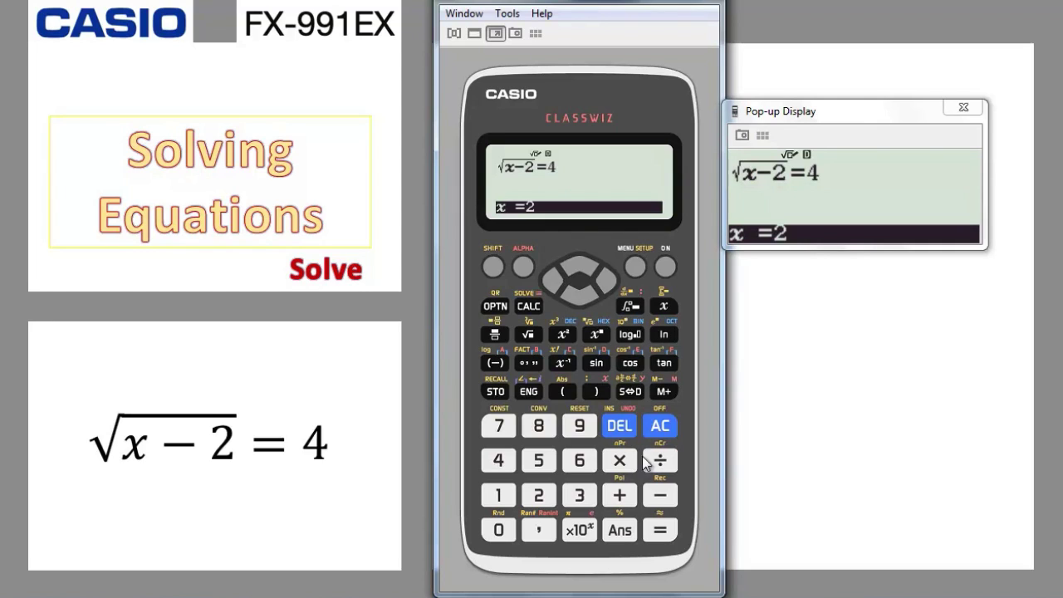
- Solve √(x−2)=4 from a starting value of −10, getting x = 18
{"action": "left_click", "coordinate": [662, 498]}
{"action": "left_click", "coordinate": [508, 496]}
{"action": "left_click", "coordinate": [499, 530]}
{"action": "left_click", "coordinate": [660, 533]}
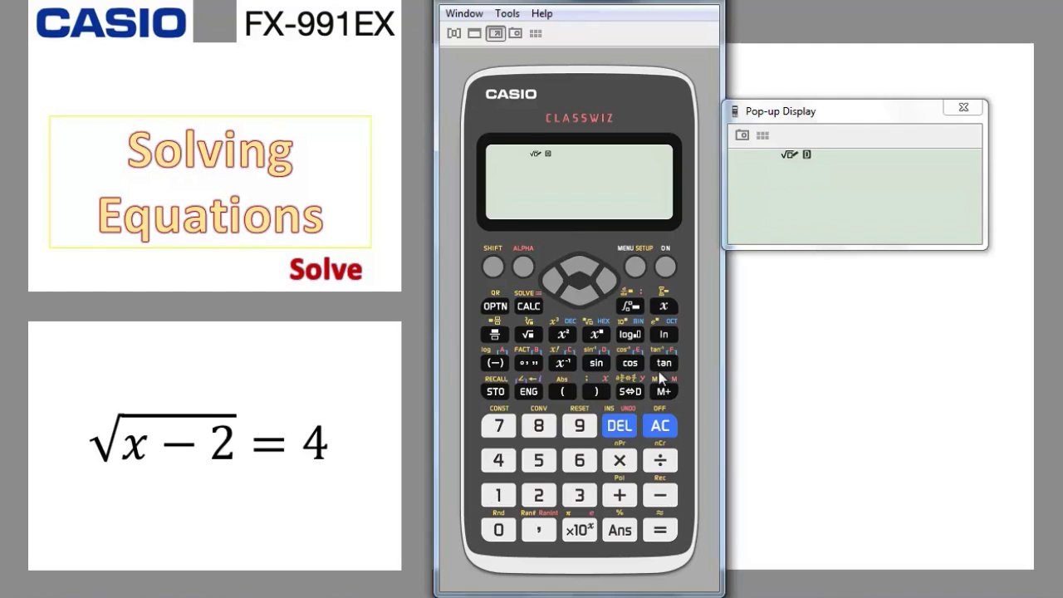
- Re-solve from a starting value of 10, again x = 18, then show the 2eˣ−3=4 slide
{"action": "left_click", "coordinate": [554, 281]}
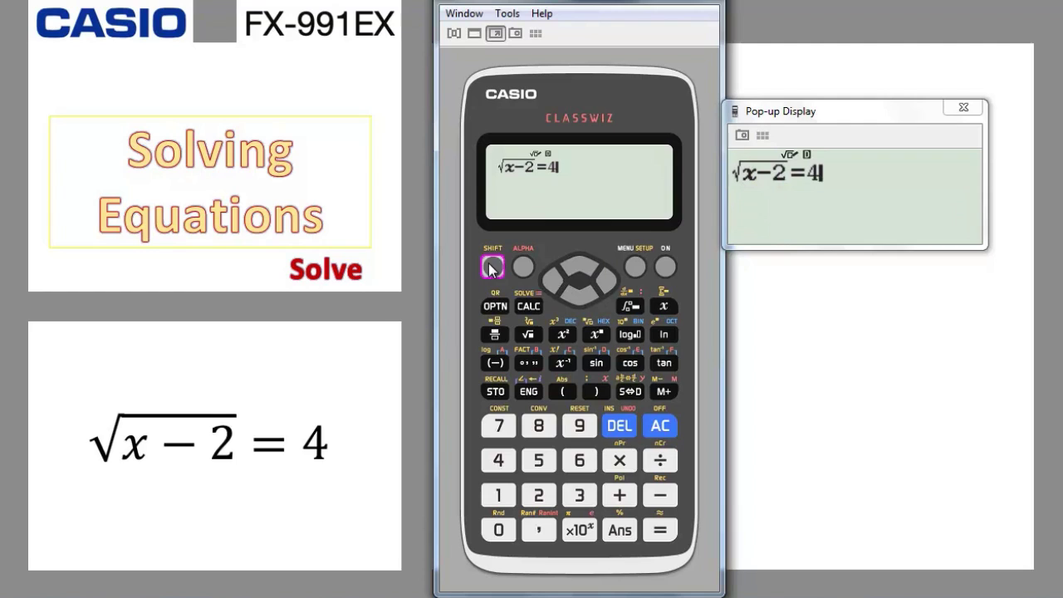
{"action": "left_click", "coordinate": [525, 307]}
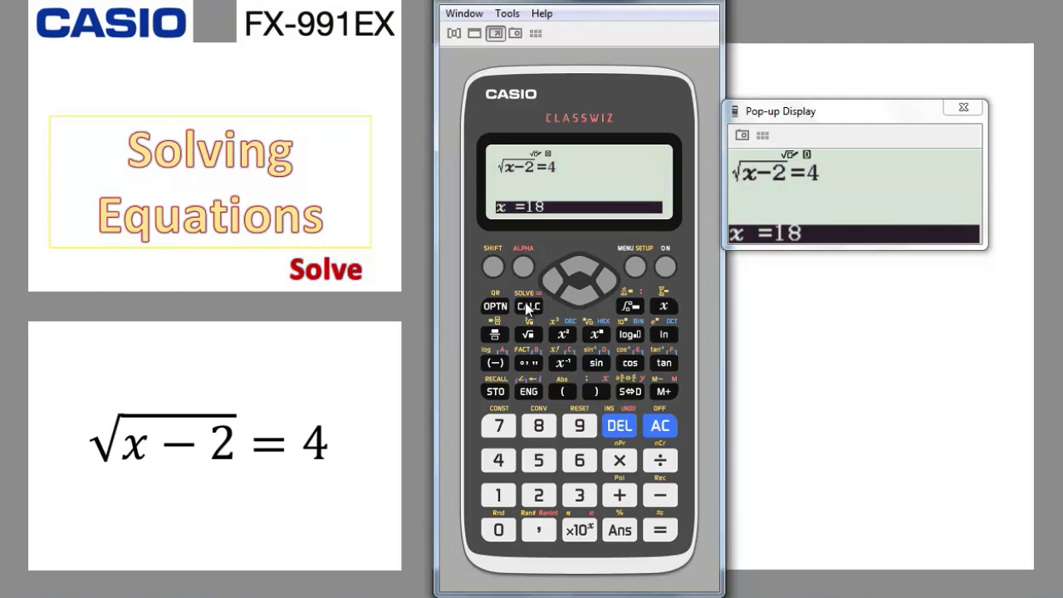
{"action": "left_click", "coordinate": [502, 497]}
{"action": "left_click", "coordinate": [499, 531]}
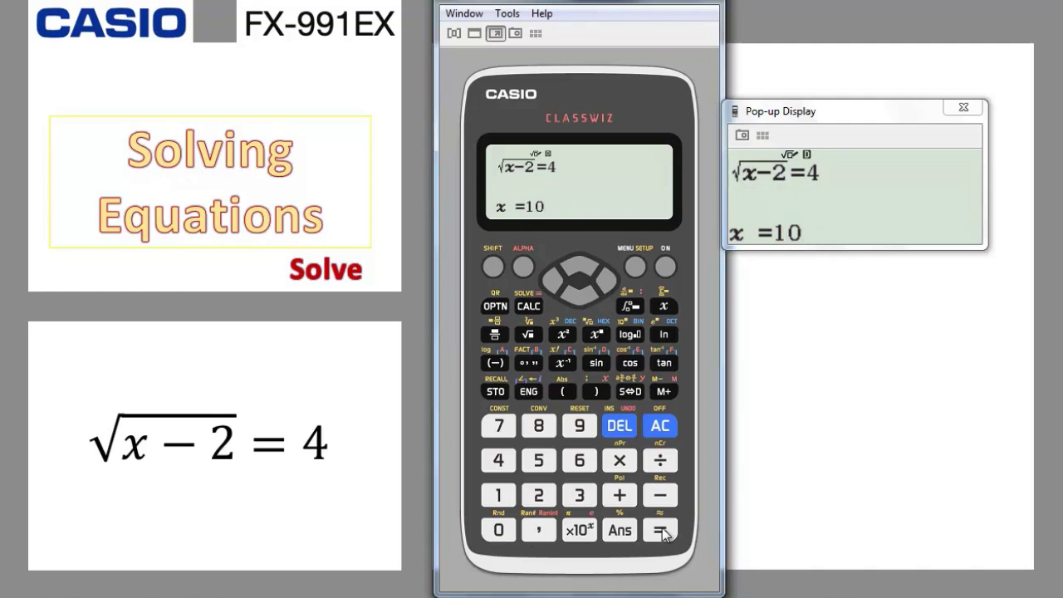
{"action": "left_click", "coordinate": [662, 532]}
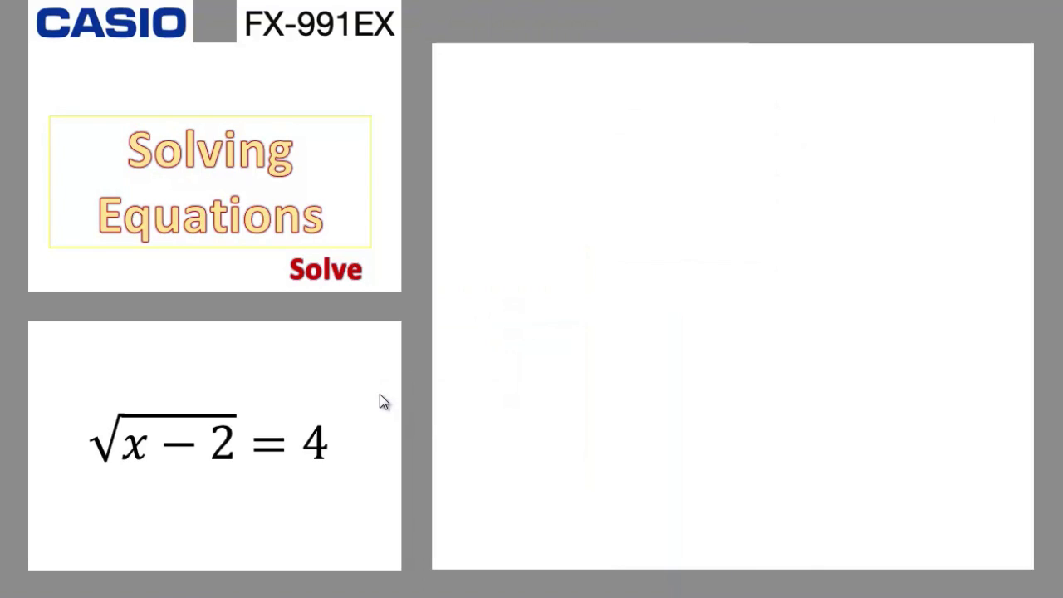
{"action": "left_click", "coordinate": [379, 395]}
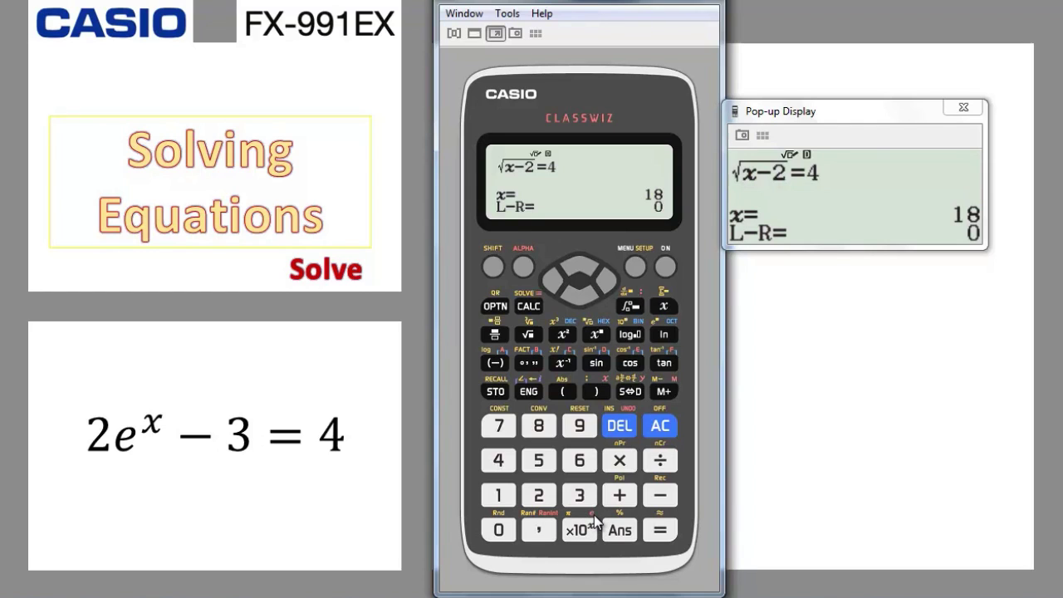
- Clear the display and enter 2eˣ with x as the exponent
{"action": "left_click", "coordinate": [658, 429]}
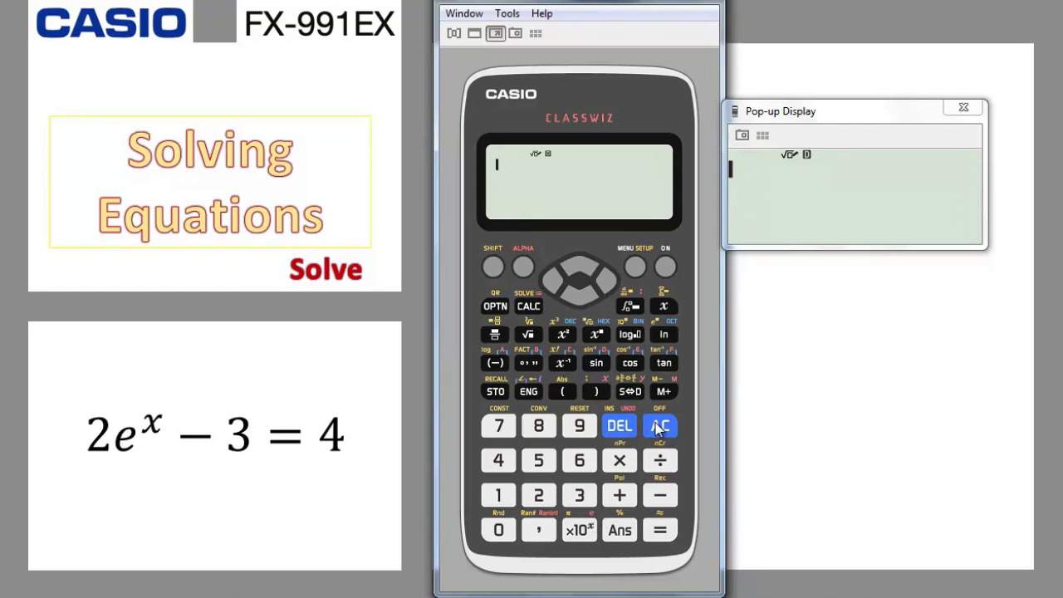
{"action": "left_click", "coordinate": [537, 499]}
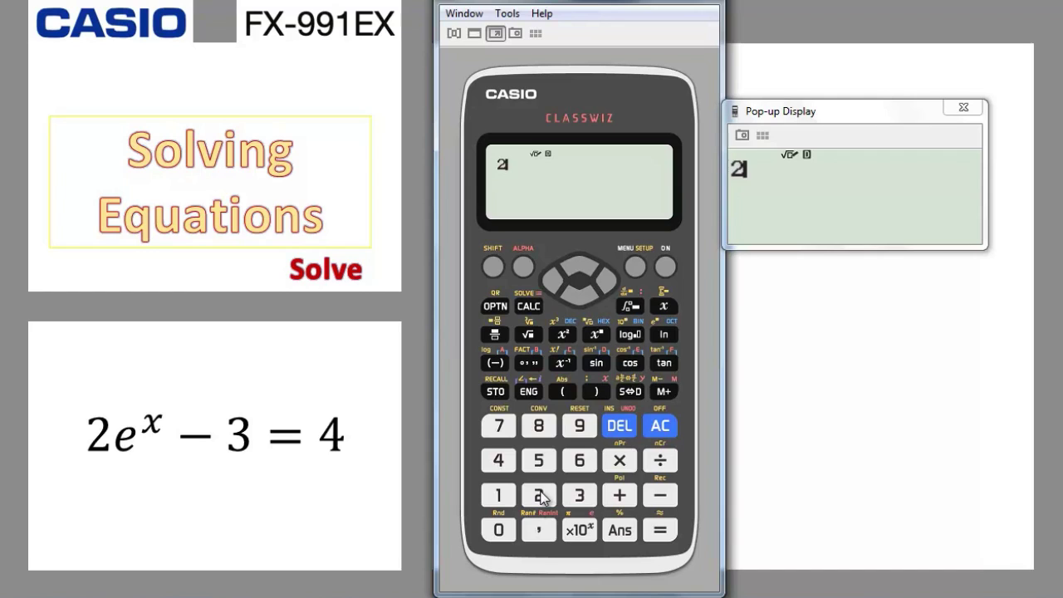
{"action": "left_click", "coordinate": [523, 268]}
{"action": "left_click", "coordinate": [582, 530]}
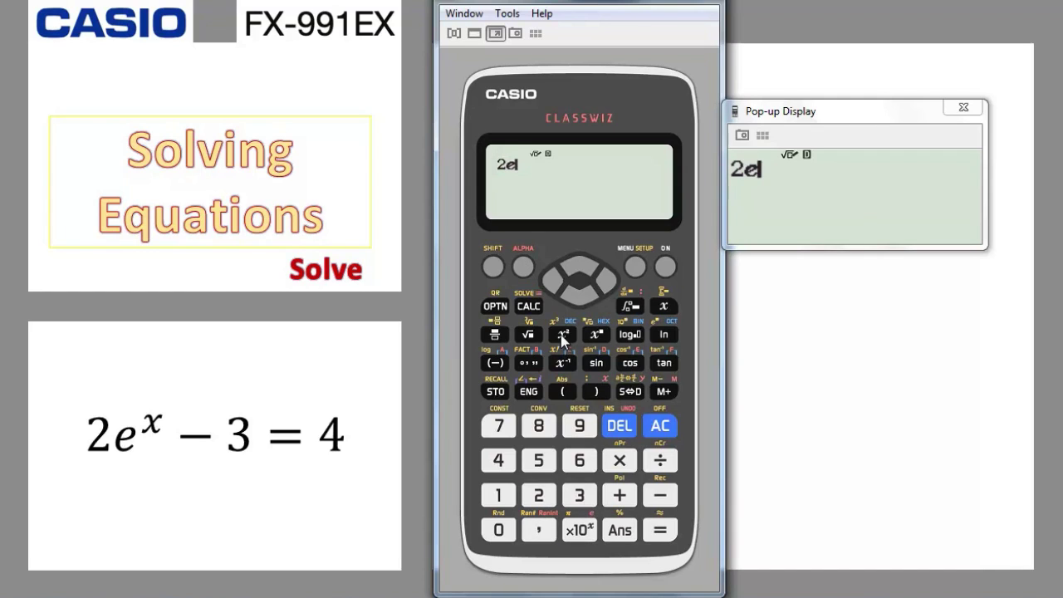
{"action": "left_click", "coordinate": [598, 335]}
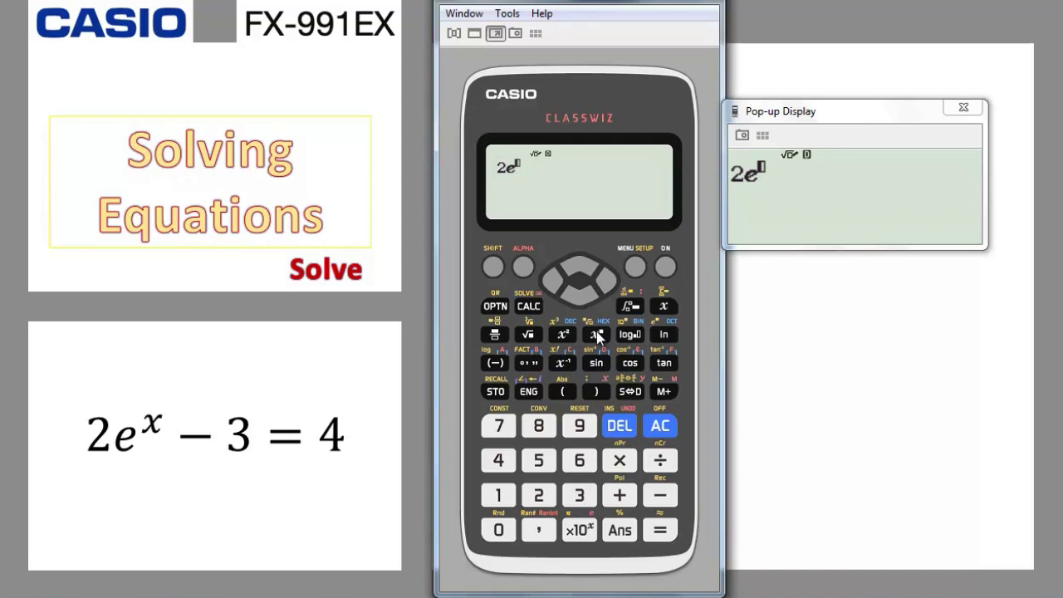
{"action": "left_click", "coordinate": [666, 307]}
{"action": "left_click", "coordinate": [606, 280]}
- Complete the equation as 2eˣ−3=4 and launch SOLVE, which proposes starting value x = 18
{"action": "left_click", "coordinate": [656, 495]}
{"action": "left_click", "coordinate": [579, 495]}
{"action": "left_click", "coordinate": [523, 267]}
{"action": "left_click", "coordinate": [529, 305]}
{"action": "left_click", "coordinate": [499, 460]}
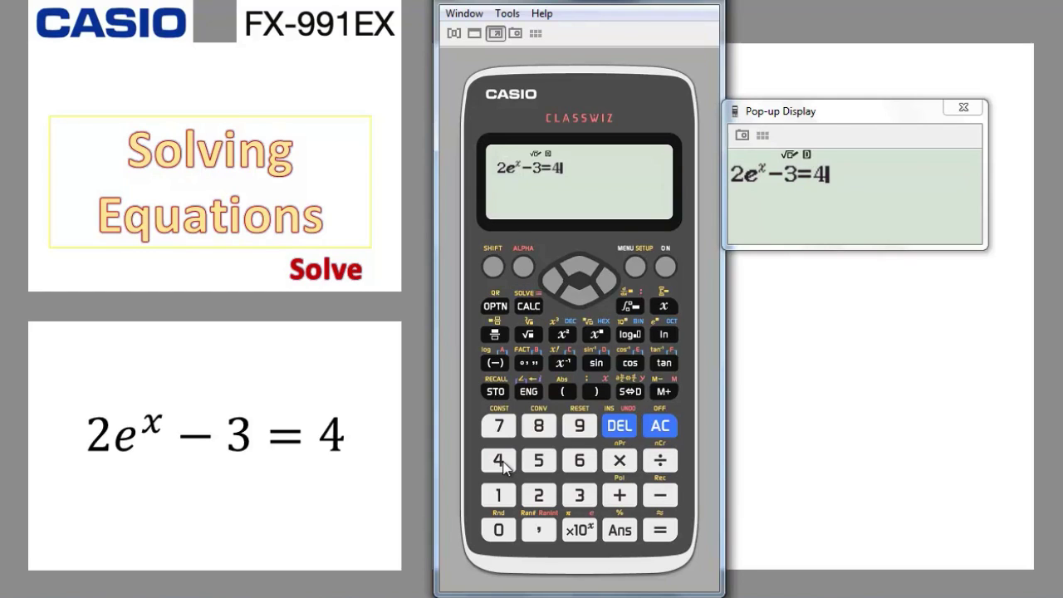
{"action": "left_click", "coordinate": [494, 267]}
{"action": "left_click", "coordinate": [529, 306]}
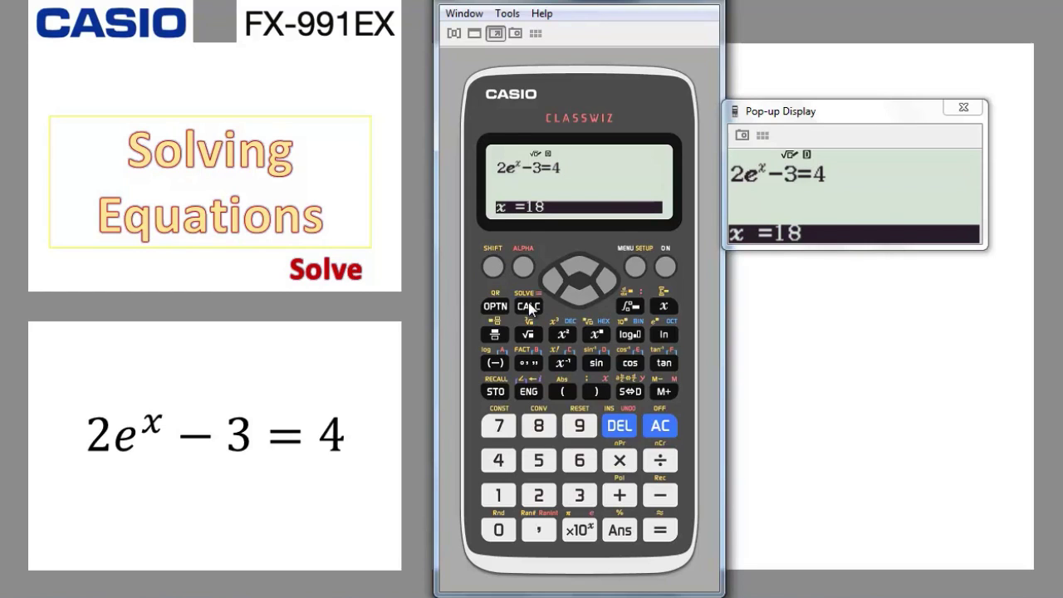
- Solve 2eˣ−3=4 from starting value −10, giving x = 1.252762968
{"action": "left_click", "coordinate": [661, 497]}
{"action": "left_click", "coordinate": [496, 499]}
{"action": "left_click", "coordinate": [499, 532]}
{"action": "left_click", "coordinate": [660, 530]}
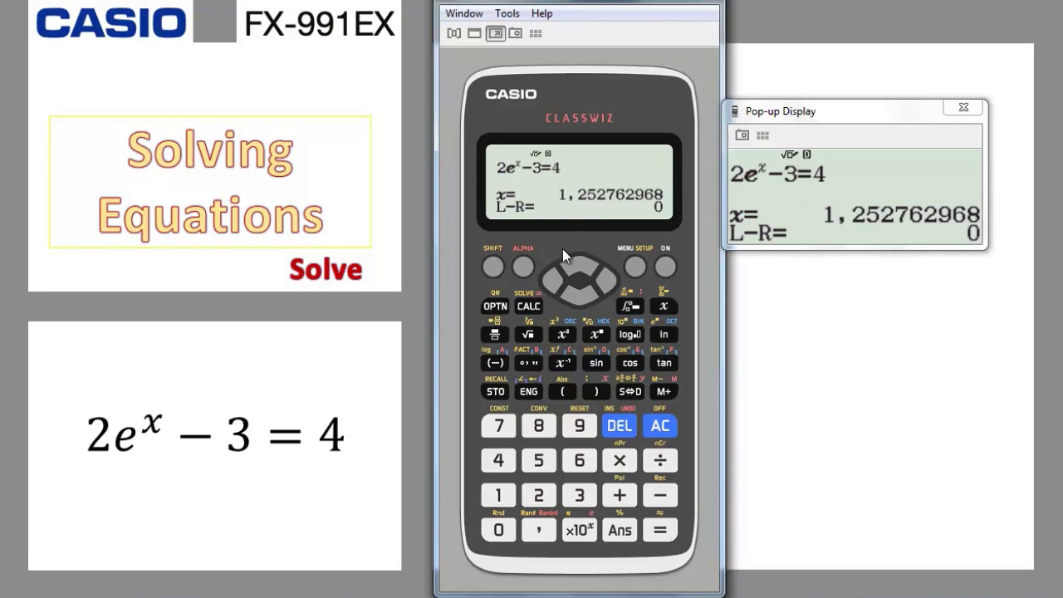
- Rerun SOLVE on the same equation with starting value 10
{"action": "left_click", "coordinate": [552, 282]}
{"action": "left_click", "coordinate": [492, 266]}
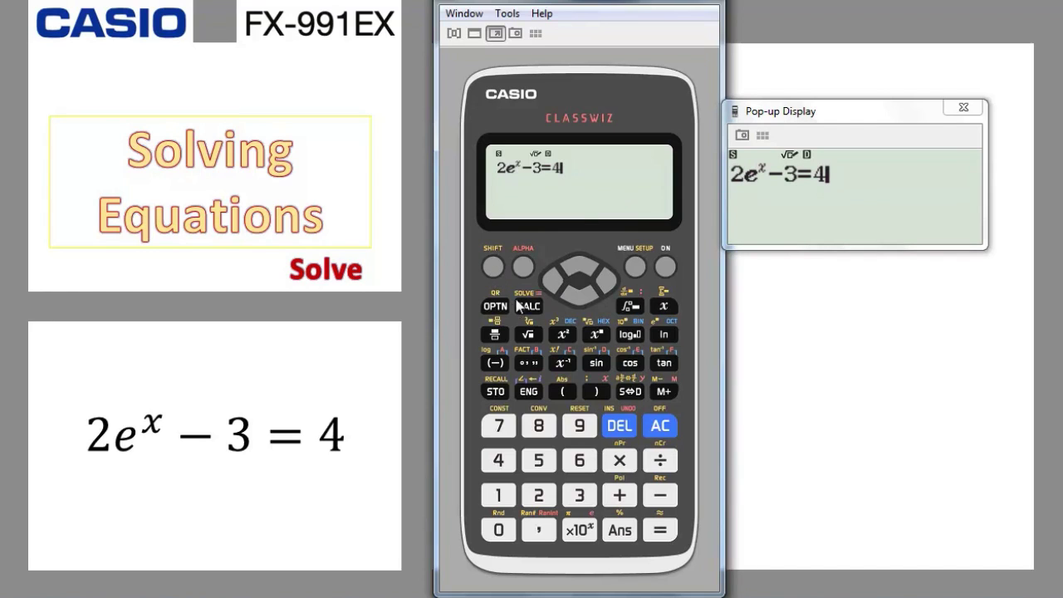
{"action": "left_click", "coordinate": [527, 307]}
{"action": "left_click", "coordinate": [499, 496]}
{"action": "left_click", "coordinate": [497, 531]}
{"action": "left_click", "coordinate": [661, 533]}
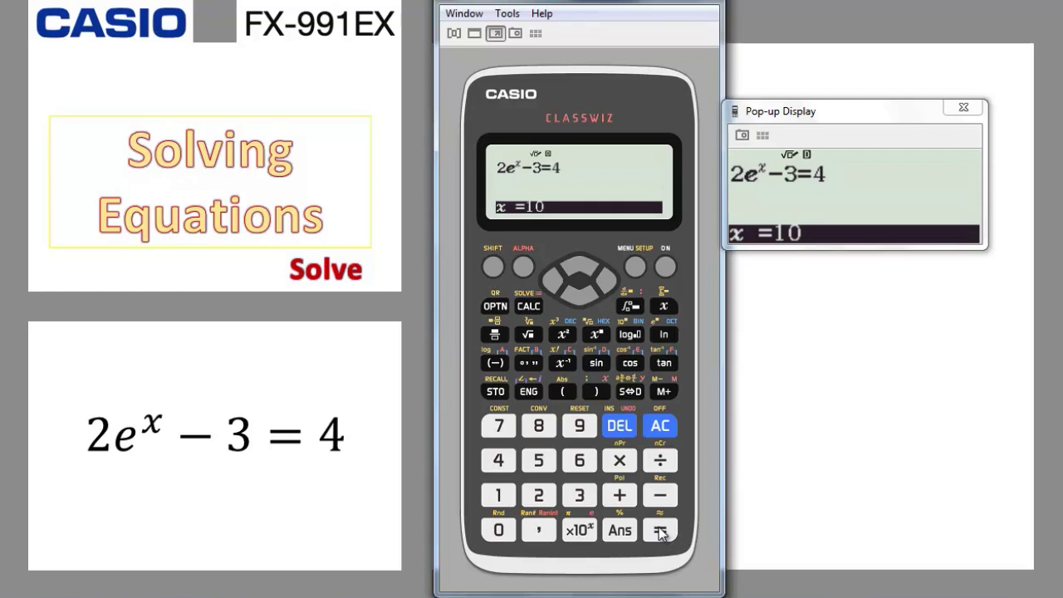